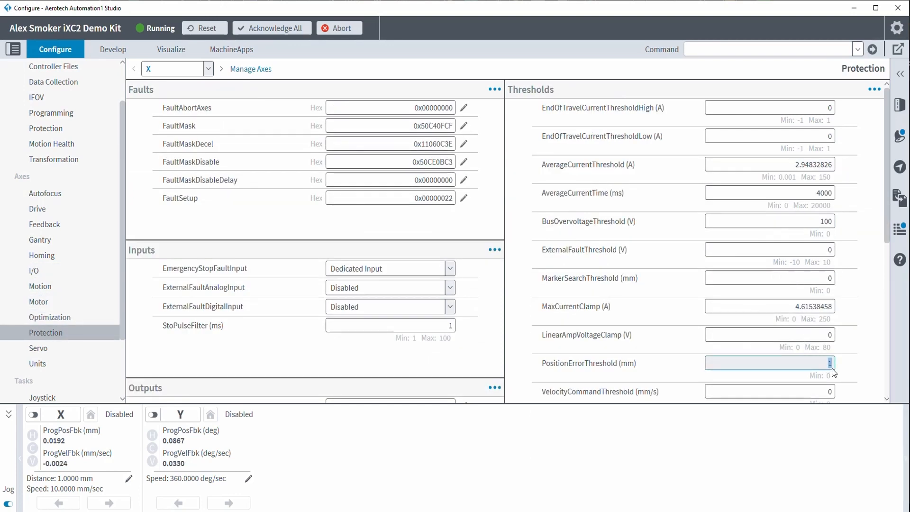
Step: Review the X axis PositionErrorThreshold in the protection parameters, then MaxSpeedClamp and InPositionDistance in the motion parameters
click(805, 368)
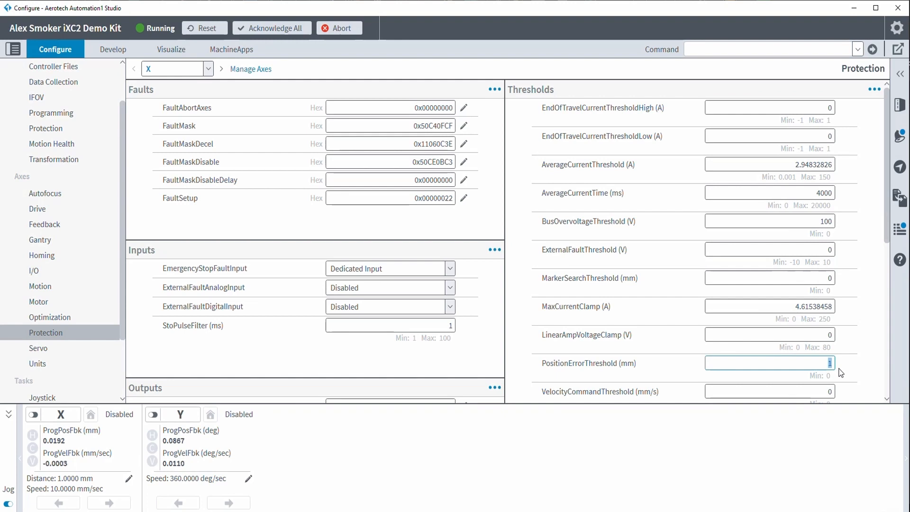
click(42, 285)
scroll(766, 307, down, 2)
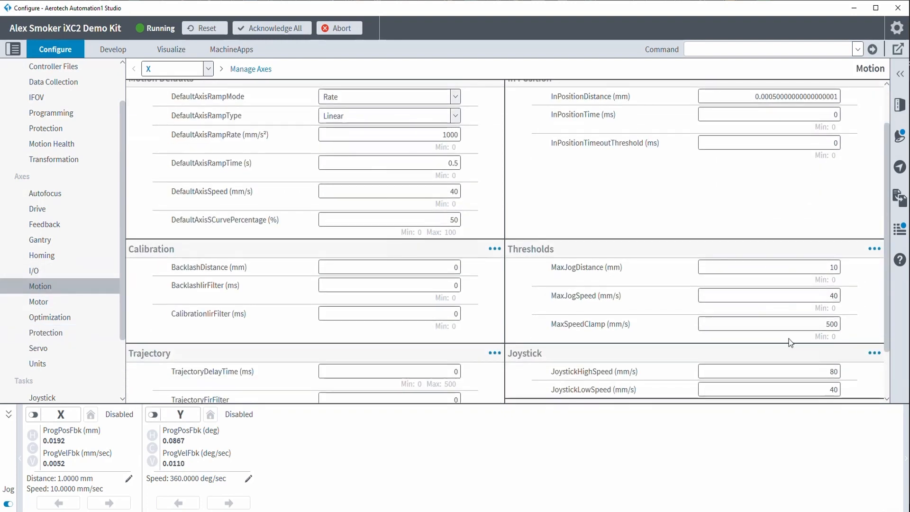
click(837, 326)
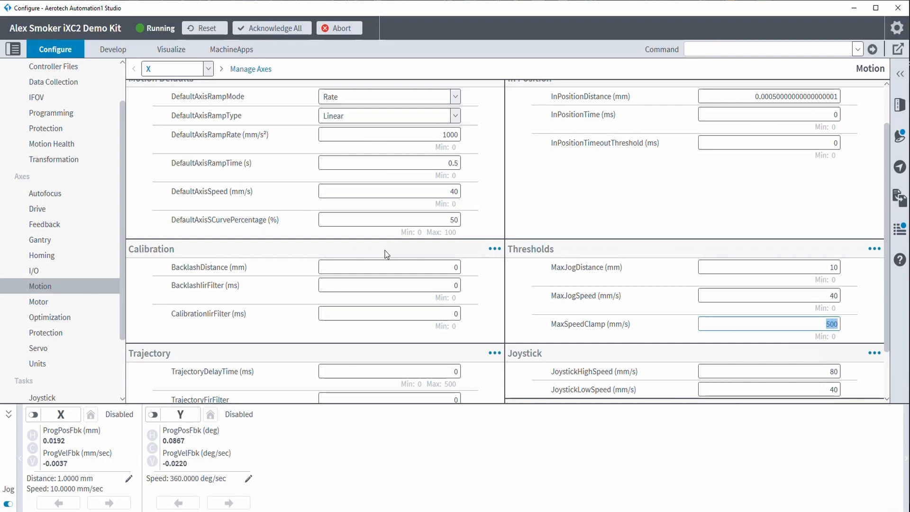
click(745, 96)
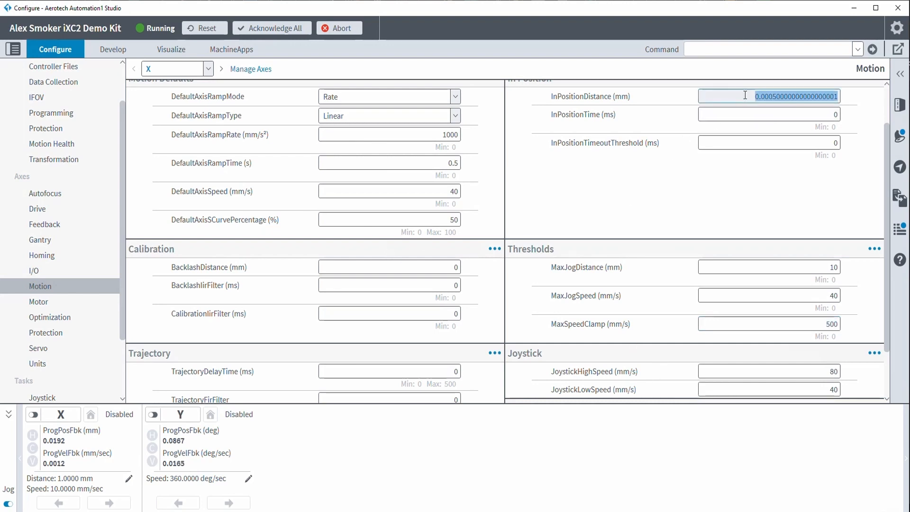
click(771, 98)
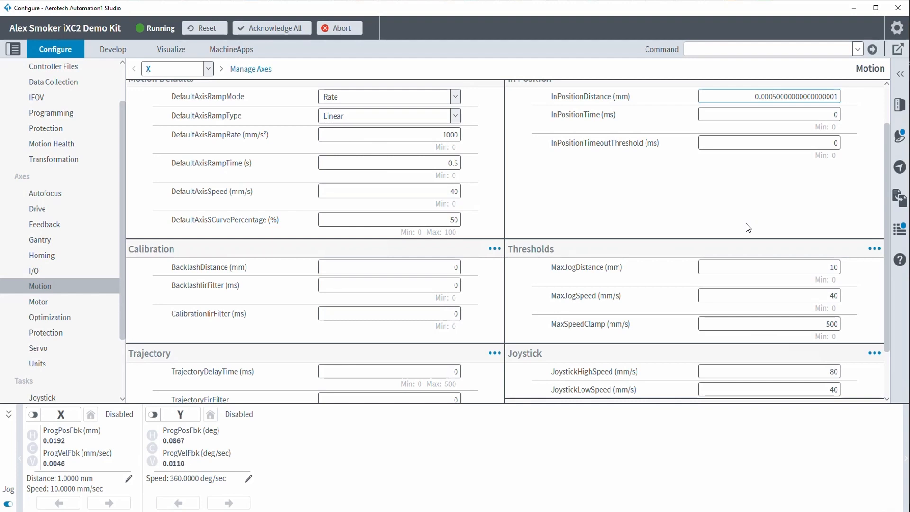
Step: Examine the Command Shaping Move Example program's sections for homing, ramp setup, data collection and the 50 mm absolute move
click(113, 48)
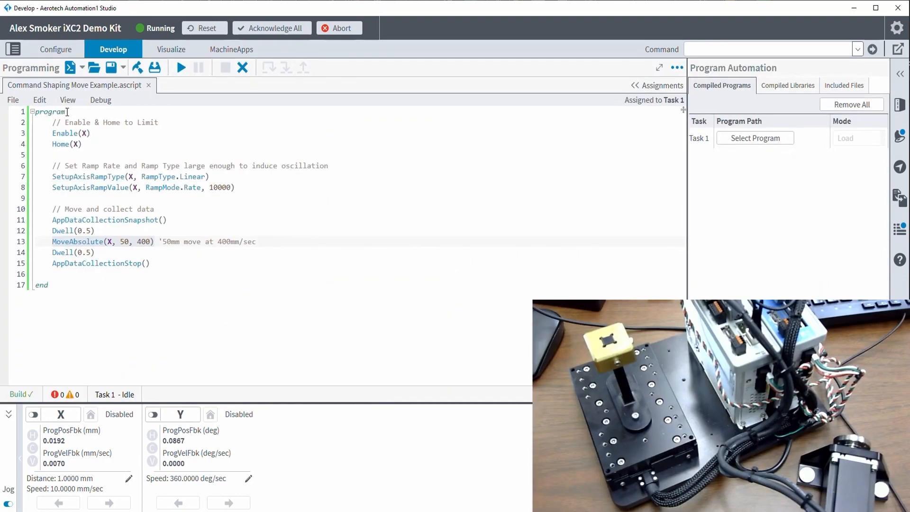
drag(34, 112, 150, 269)
click(168, 251)
drag(83, 143, 51, 123)
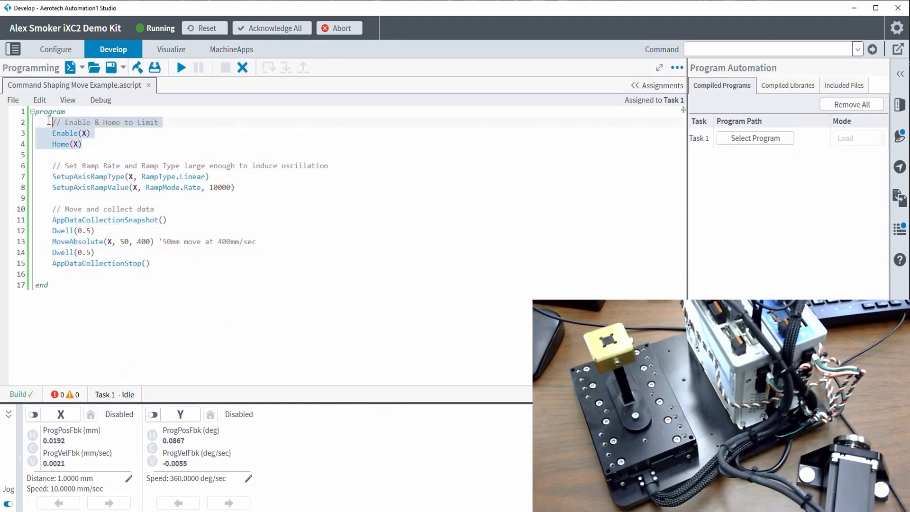
drag(57, 165, 241, 192)
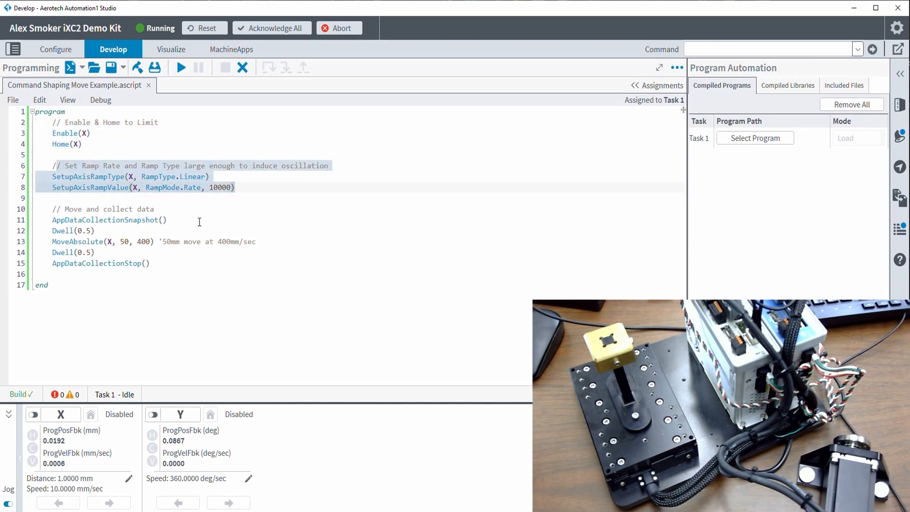
drag(50, 209, 35, 241)
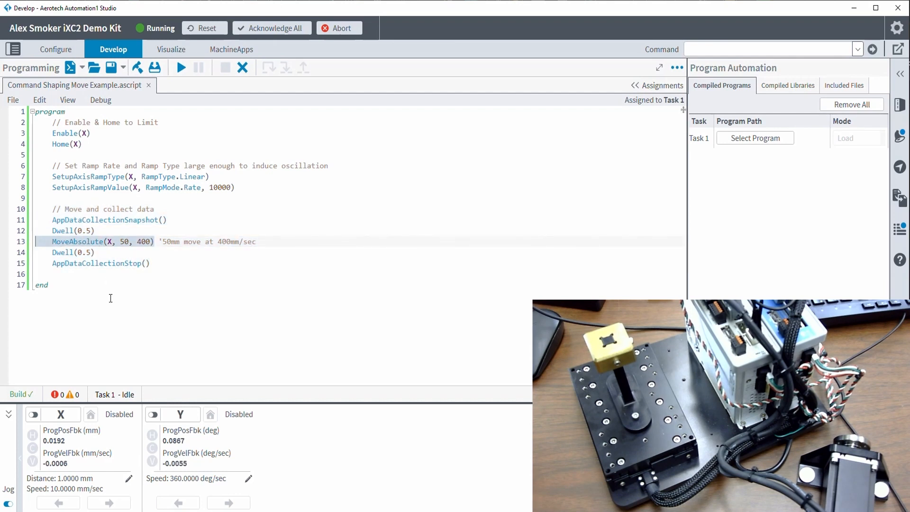
Step: Open the Data Visualizer's signal configuration and remove the X axis Drive Status signal from the collection list
click(162, 50)
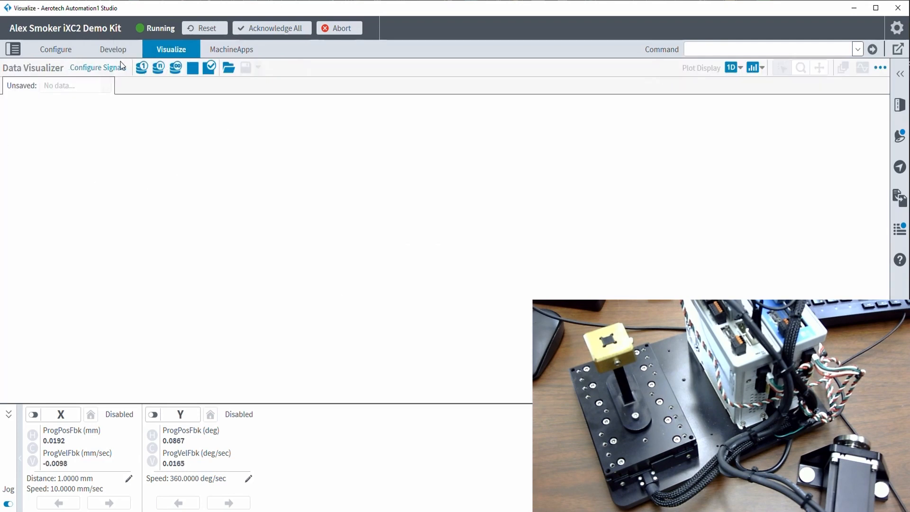
click(121, 68)
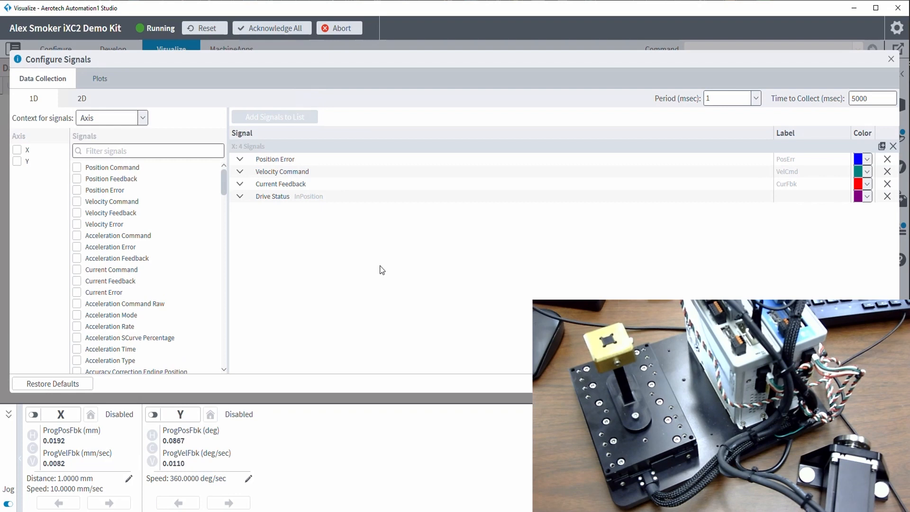
click(72, 385)
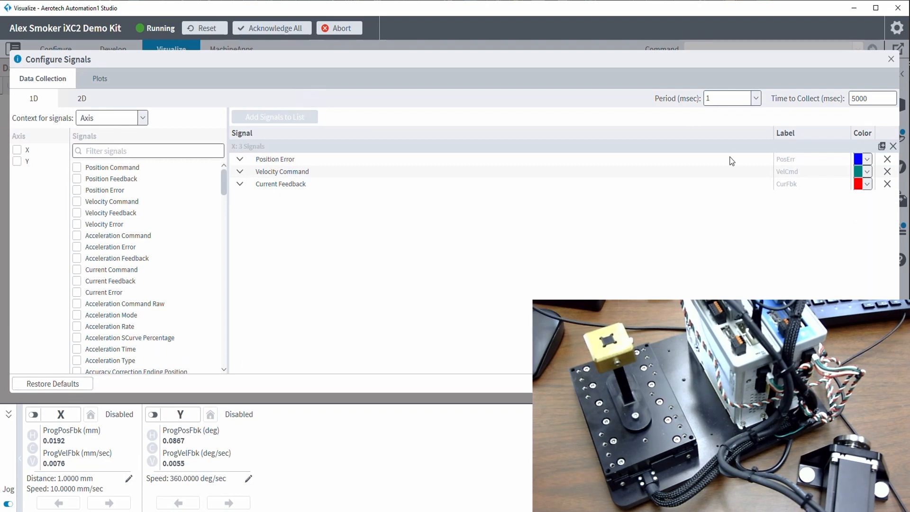
double_click(858, 99)
Step: Filter the signals for "driv" and add Drive Status for the X axis to the collection list
click(130, 149)
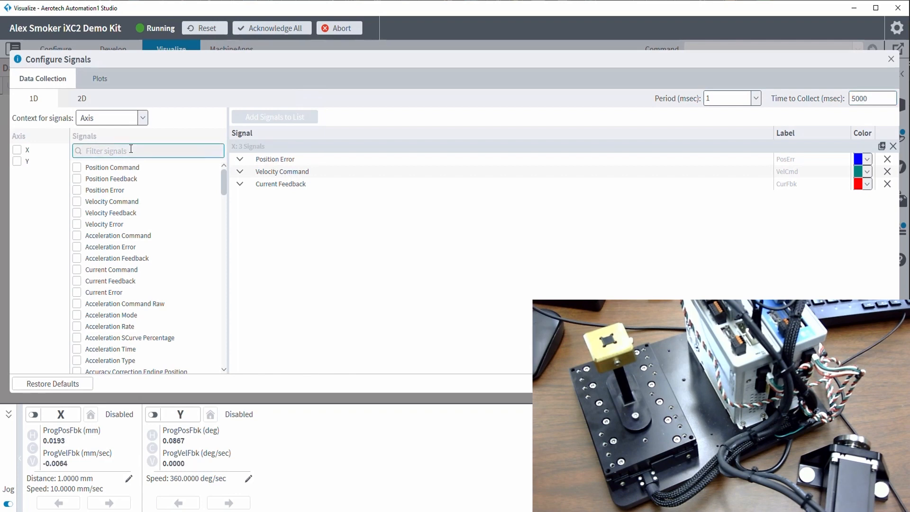
text(driv)
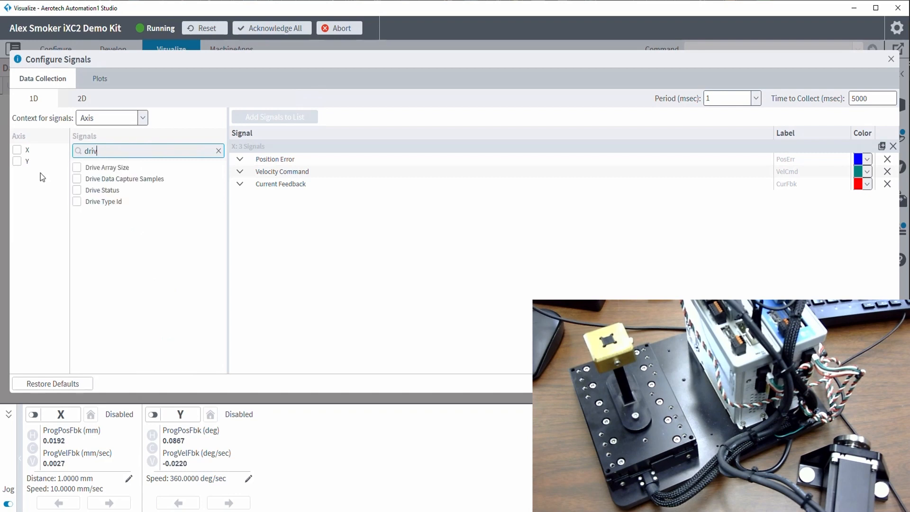
click(76, 190)
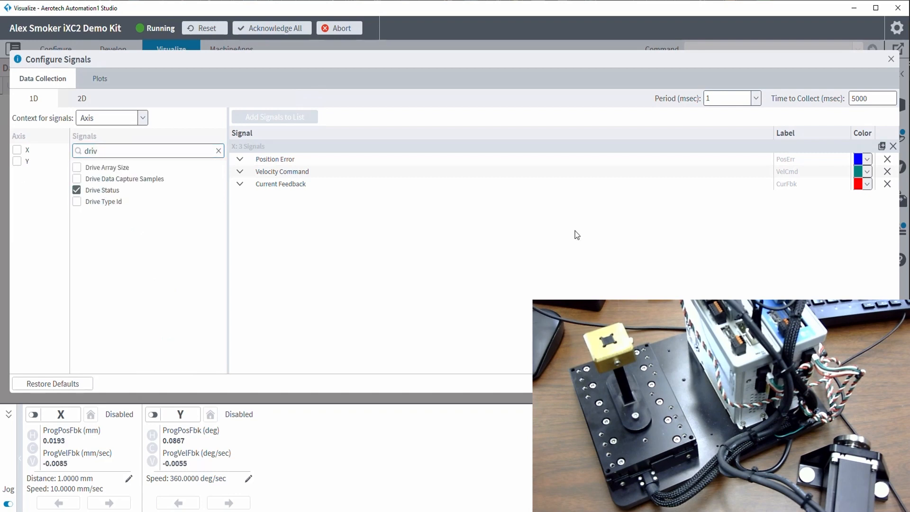
click(17, 150)
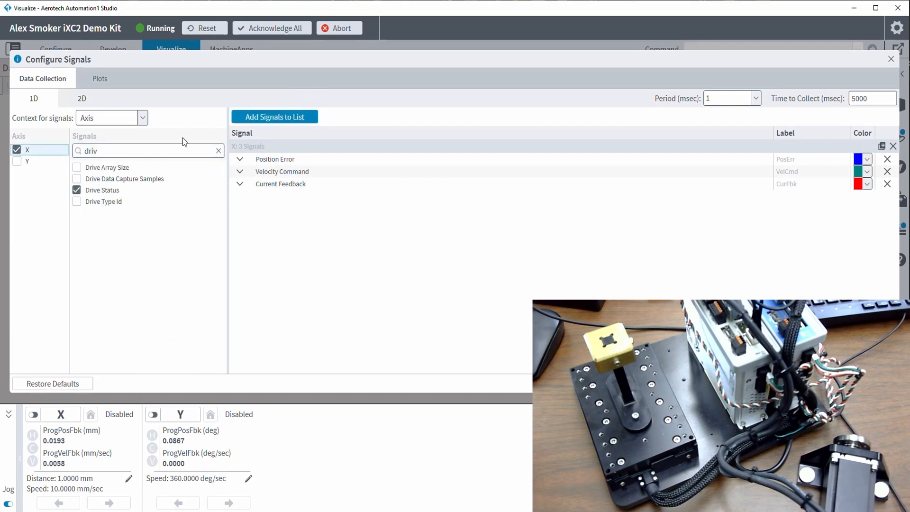
click(266, 116)
Step: Set Drive Status to plot as a bit with InPosition selected and accept the signal configuration
click(441, 188)
scroll(426, 266, down, 5)
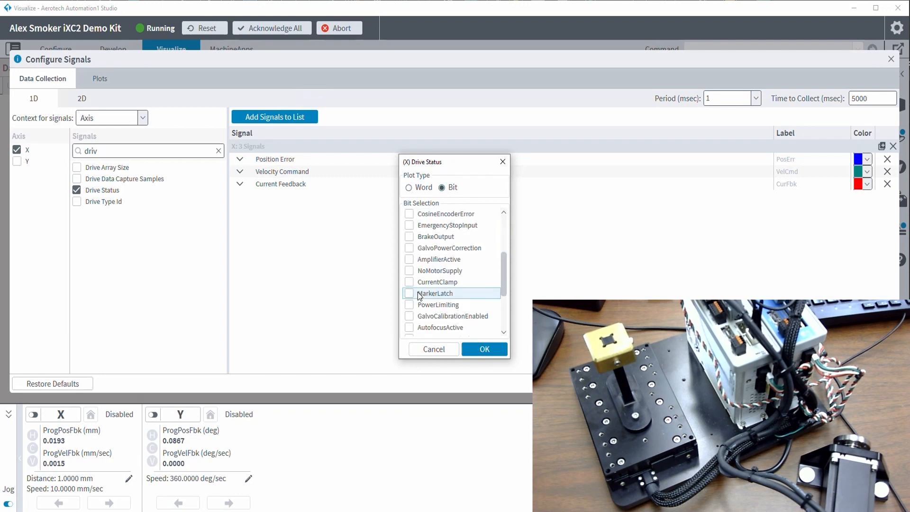
click(411, 293)
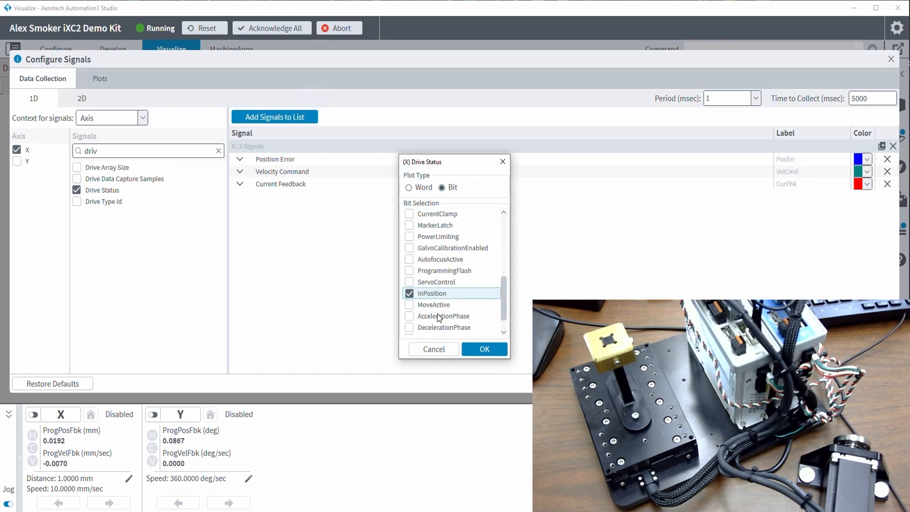
click(483, 349)
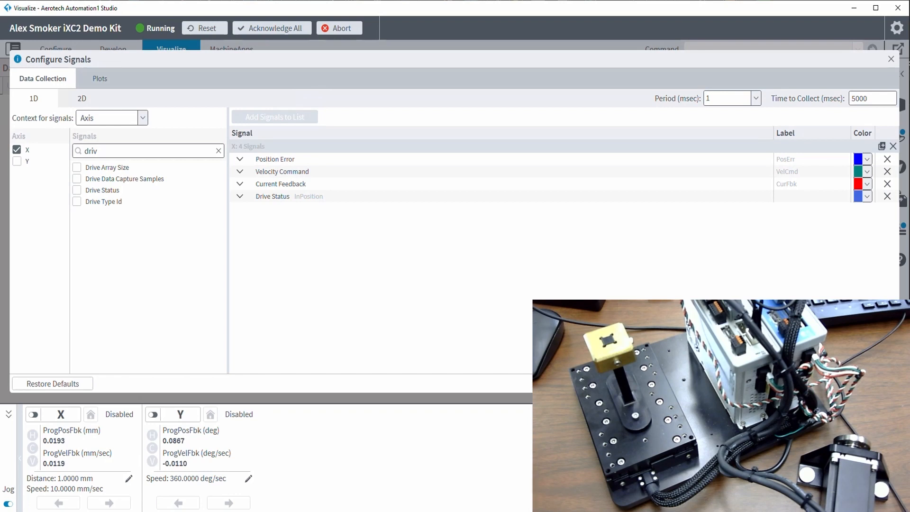
click(827, 383)
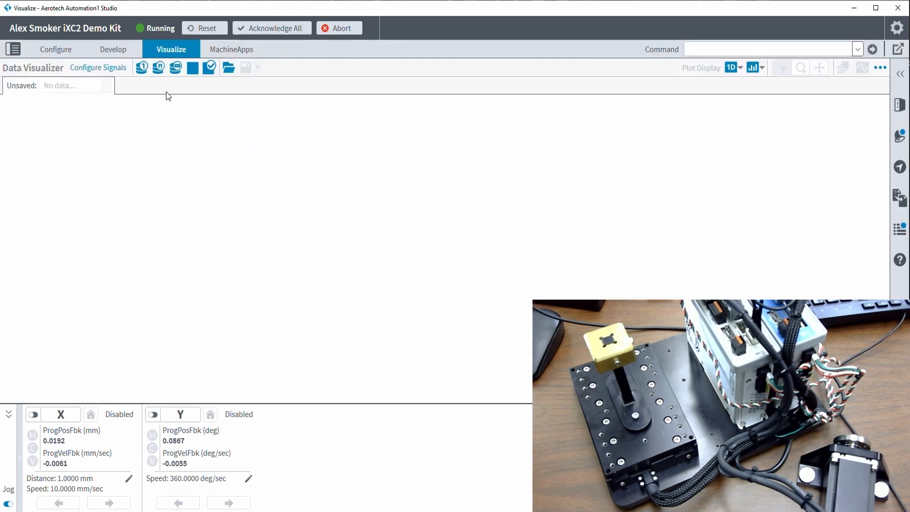
Step: Run the Command Shaping Move Example program and display its collected data as a 1D plot in the Data Visualizer
click(127, 54)
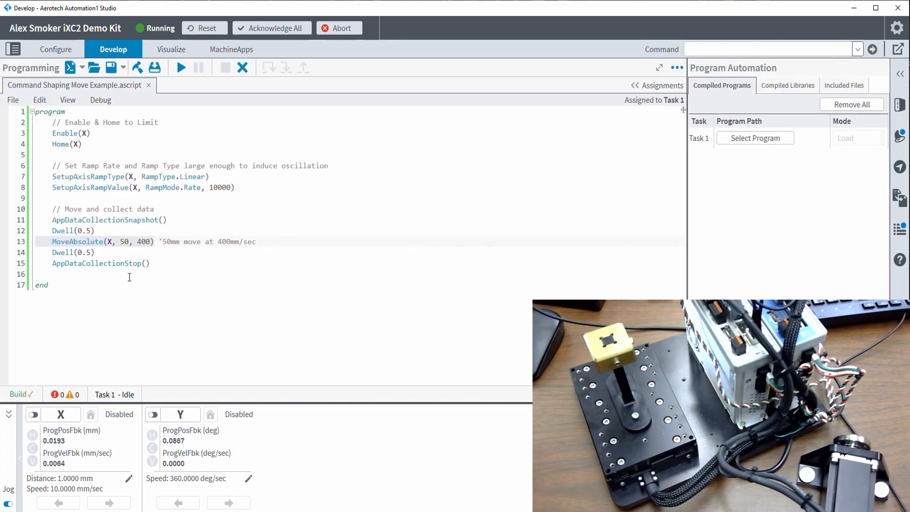
click(180, 70)
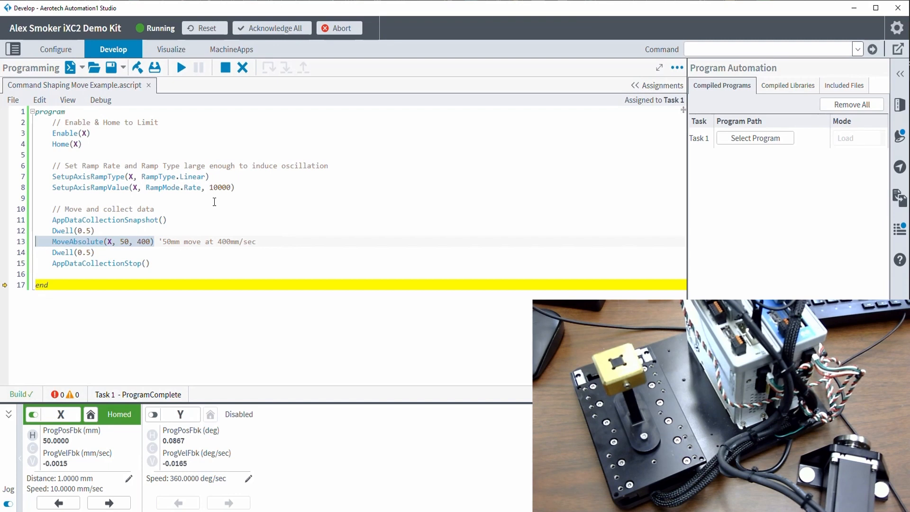
click(181, 54)
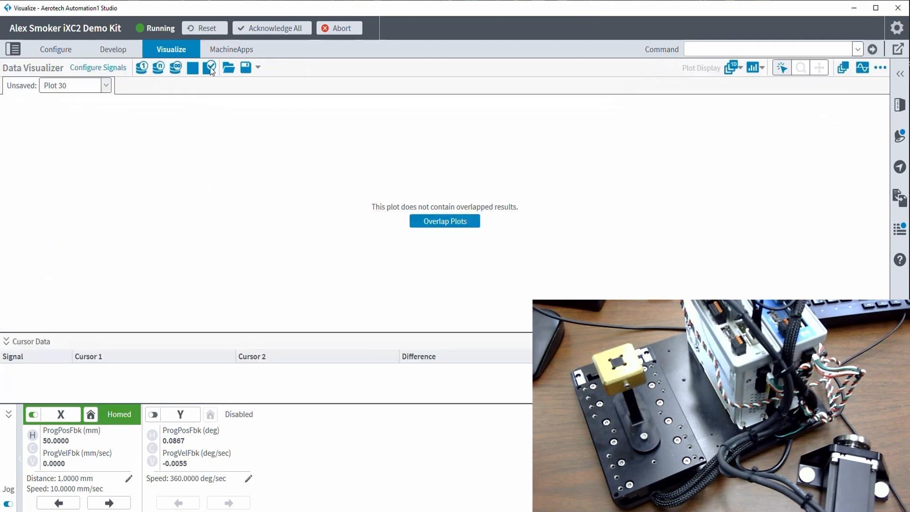
click(733, 68)
click(730, 82)
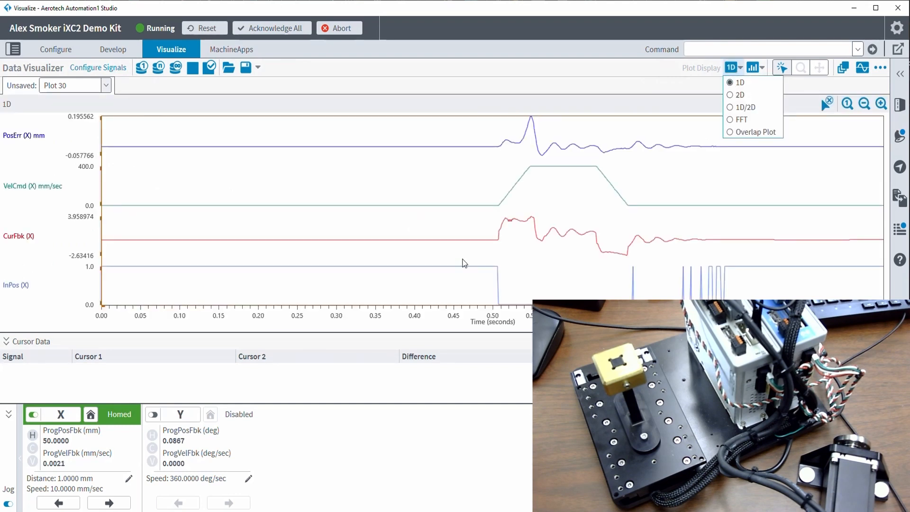
click(466, 261)
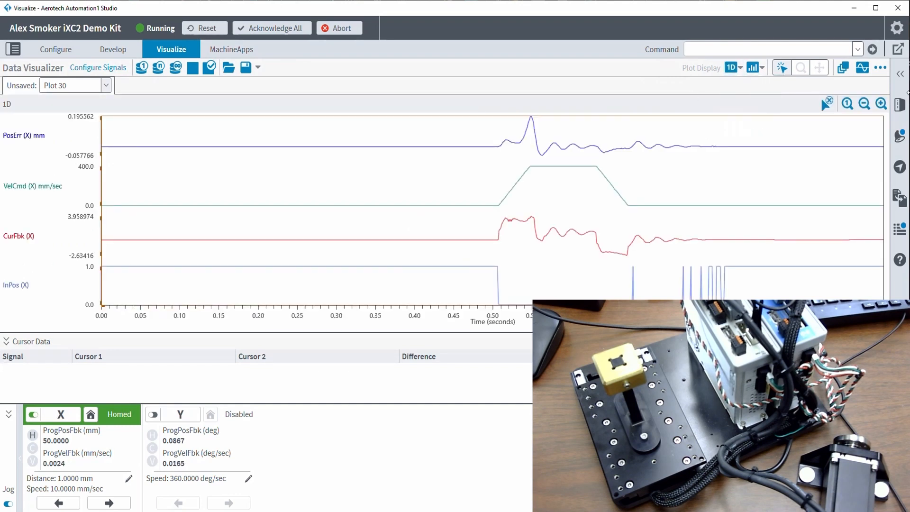
Step: Measure the settling time from the end of the velocity command to where the InPos signal stays high
click(629, 199)
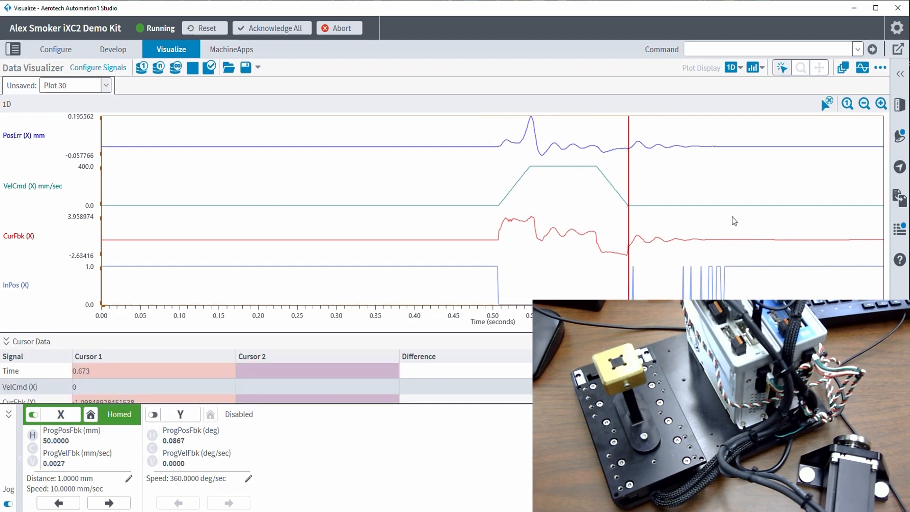
click(725, 209)
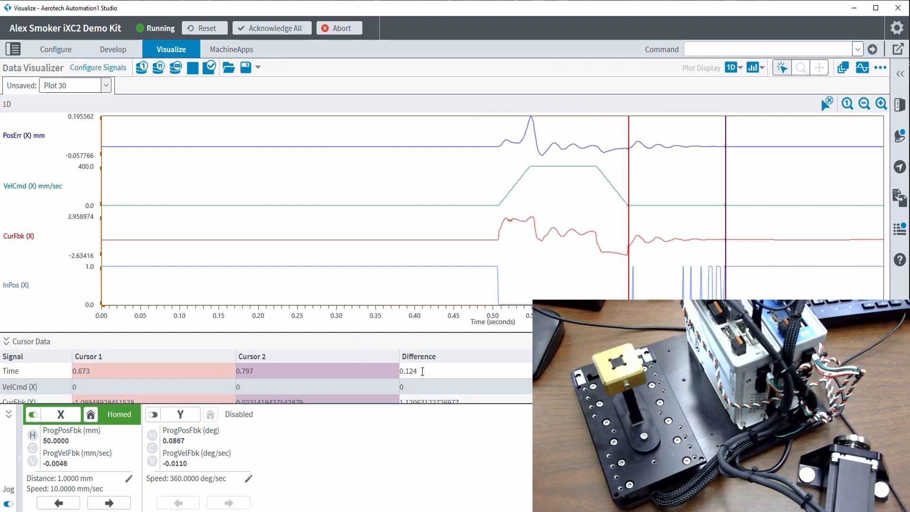
double_click(403, 371)
click(403, 371)
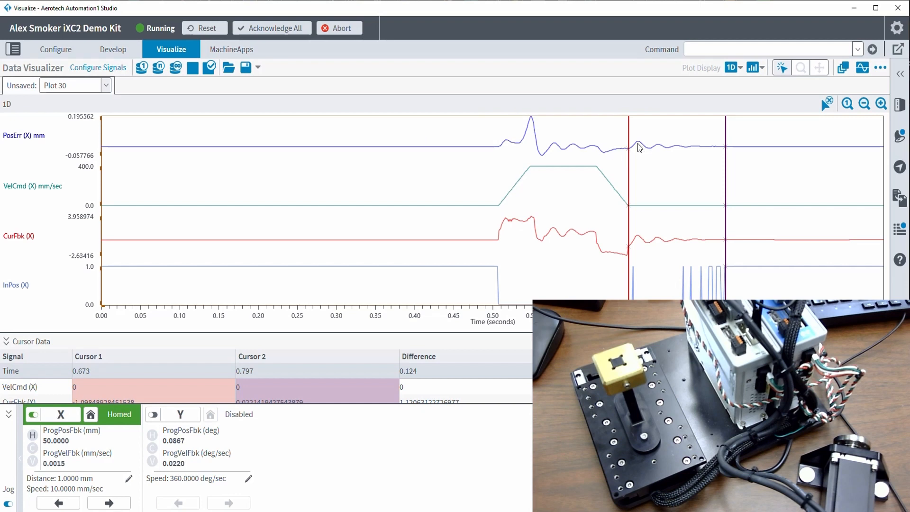
Step: Measure the time between the first two position error peaks after the commanded move, in an enlarged view of the settling region
click(801, 67)
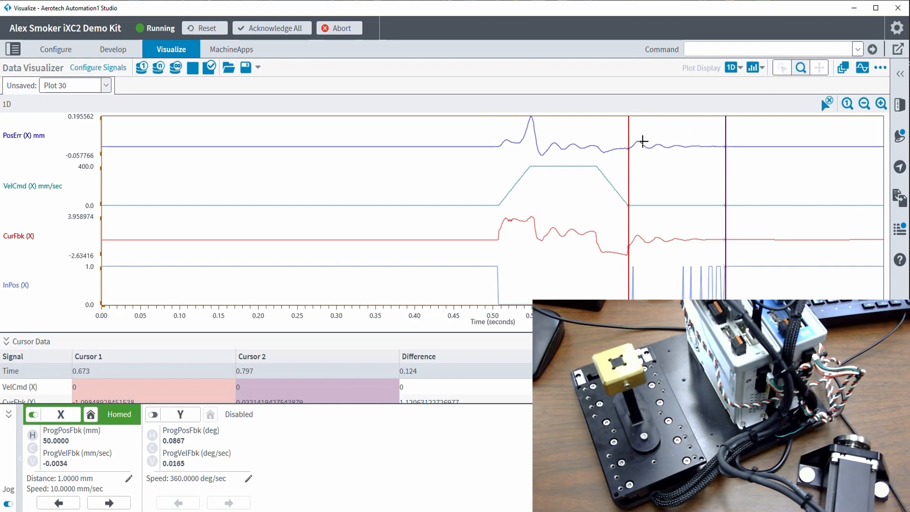
drag(596, 166, 786, 170)
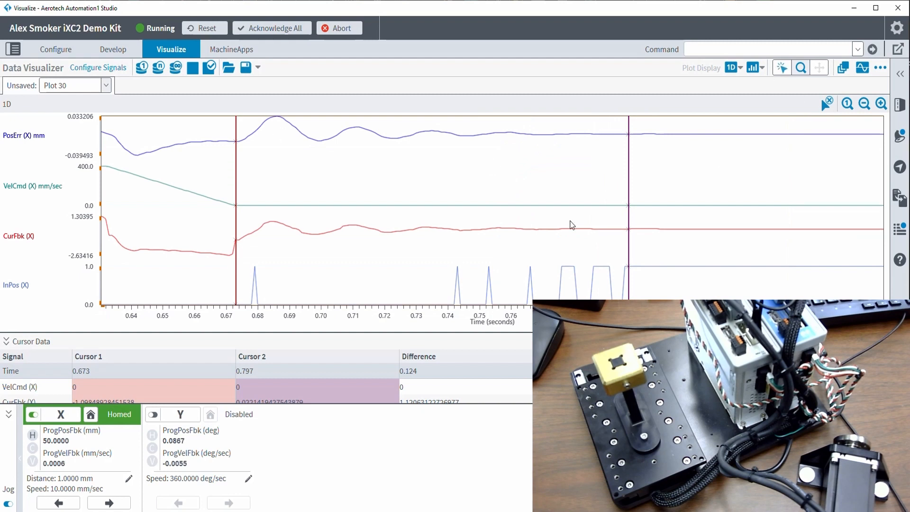
click(782, 67)
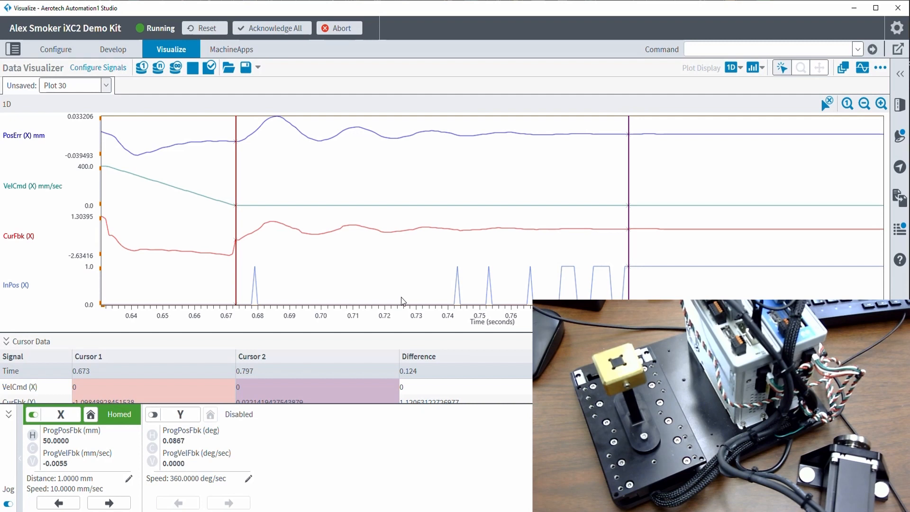
click(278, 121)
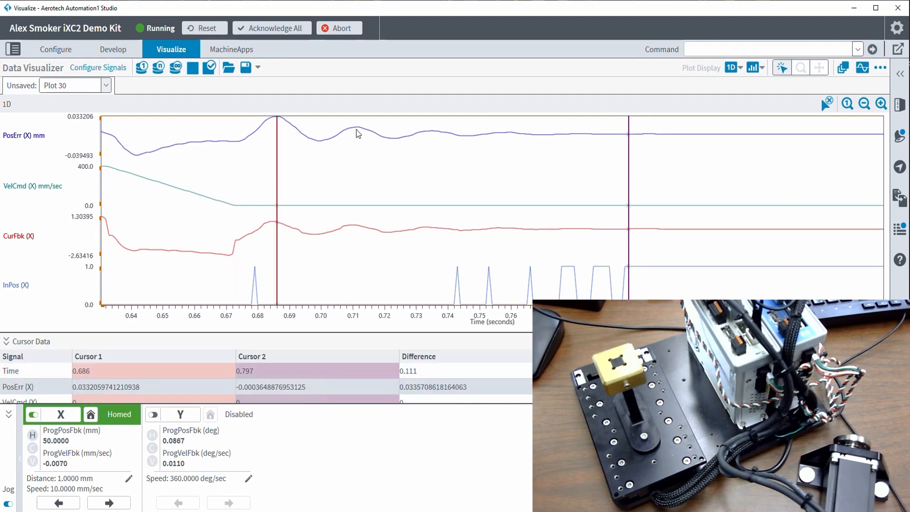
click(357, 133)
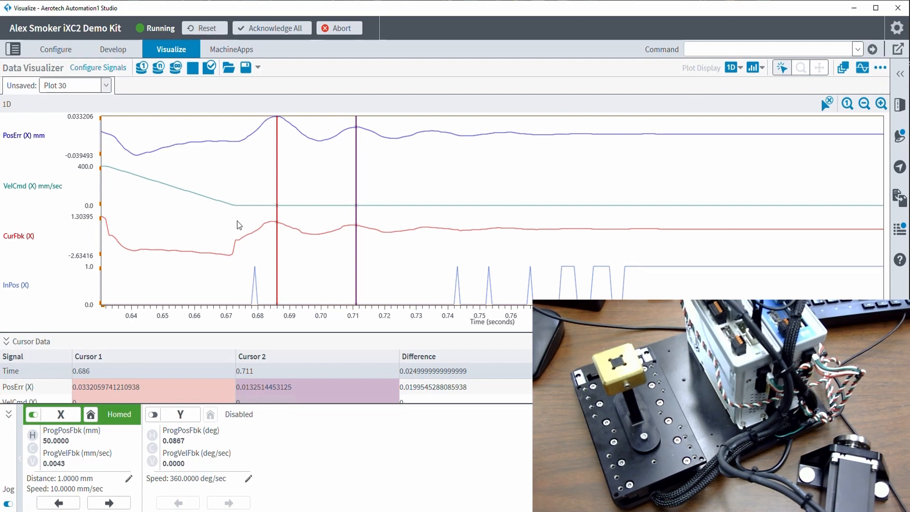
Step: Place the plot cursors at the end of the velocity command and well into the settled InPos region to compare them
click(236, 205)
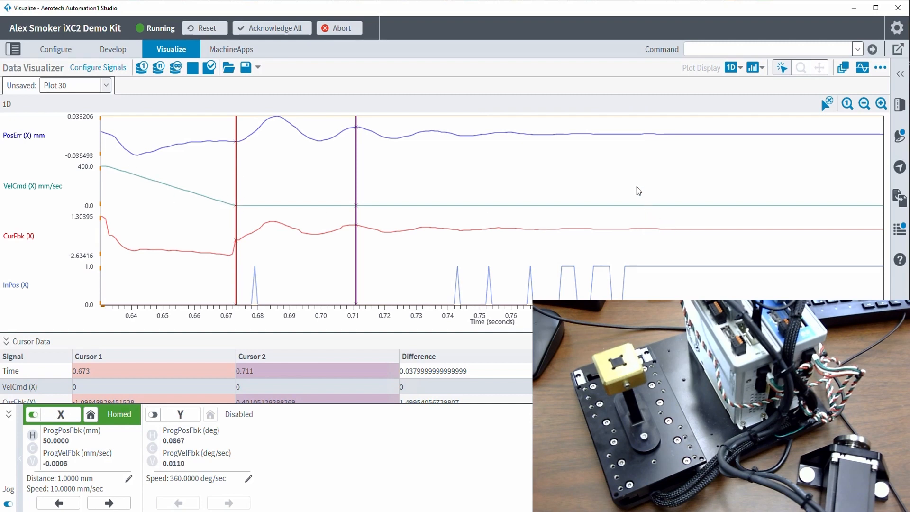
drag(639, 263, 789, 272)
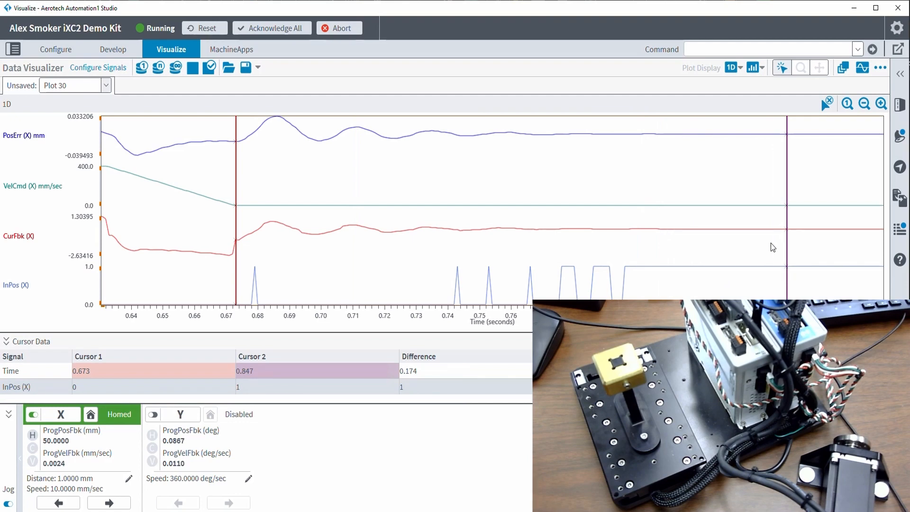
Step: Compute a narrowband Fourier transform of the PosErr (X) signal using only the data between the cursors
click(863, 69)
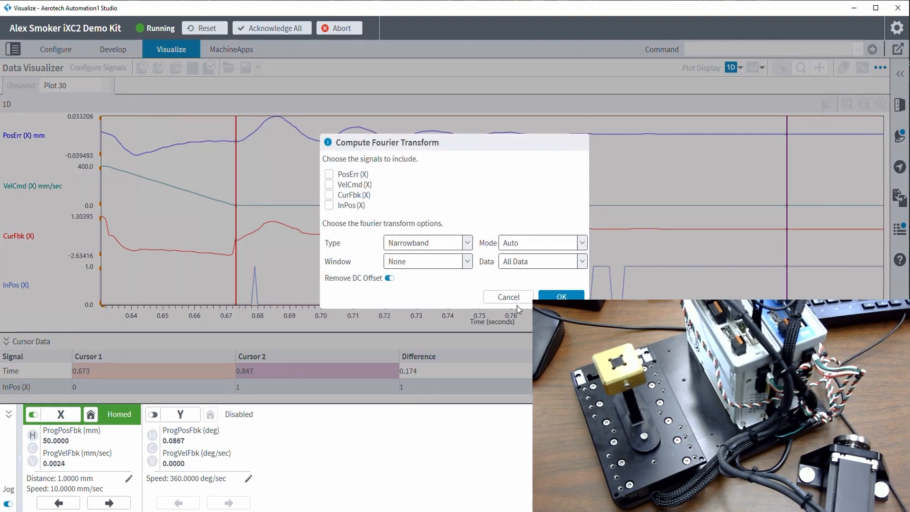
click(511, 264)
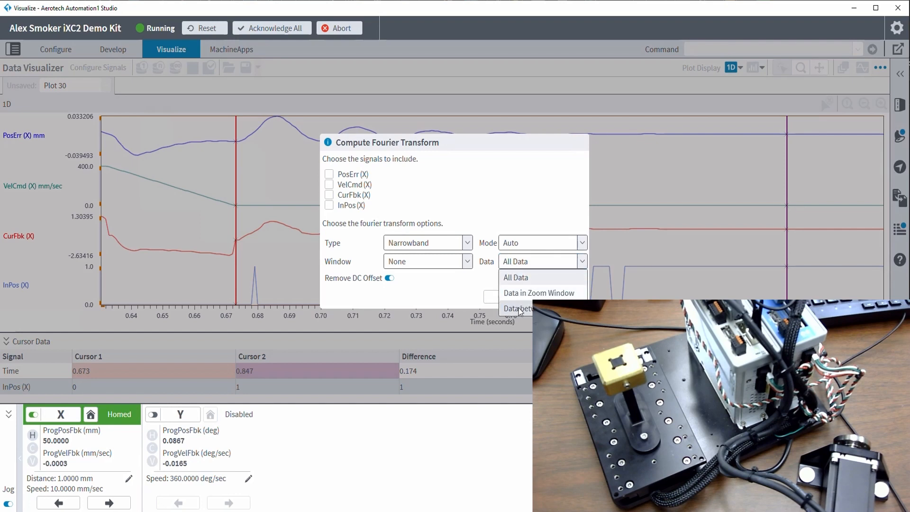
click(519, 309)
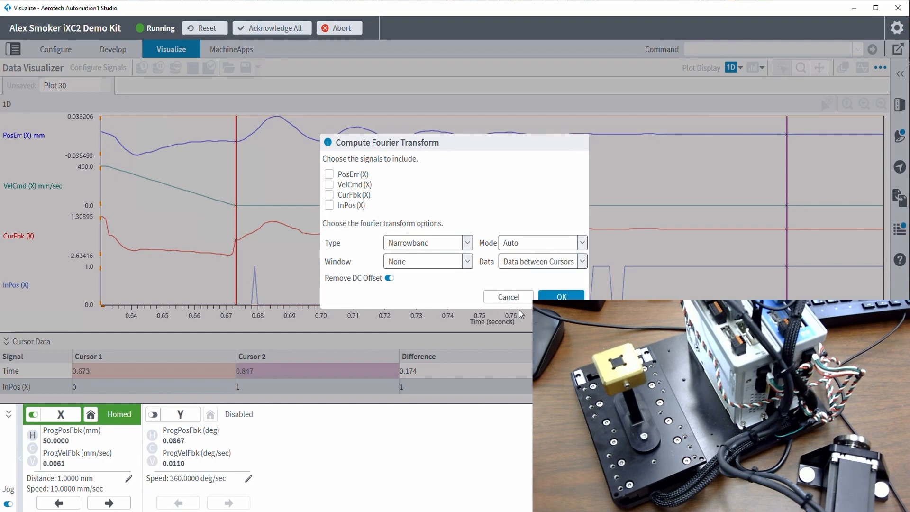
click(329, 174)
click(567, 297)
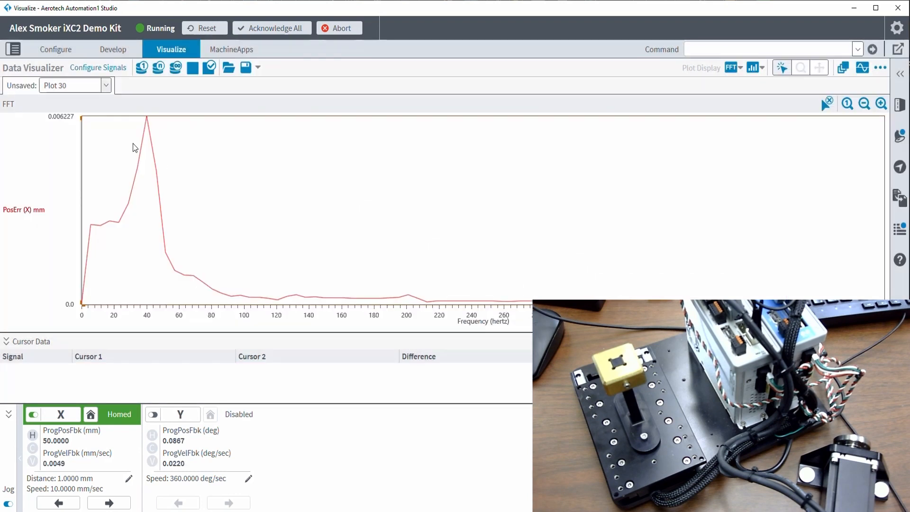
Step: Mark the highest peak of the position error FFT with a cursor and read its frequency
click(147, 151)
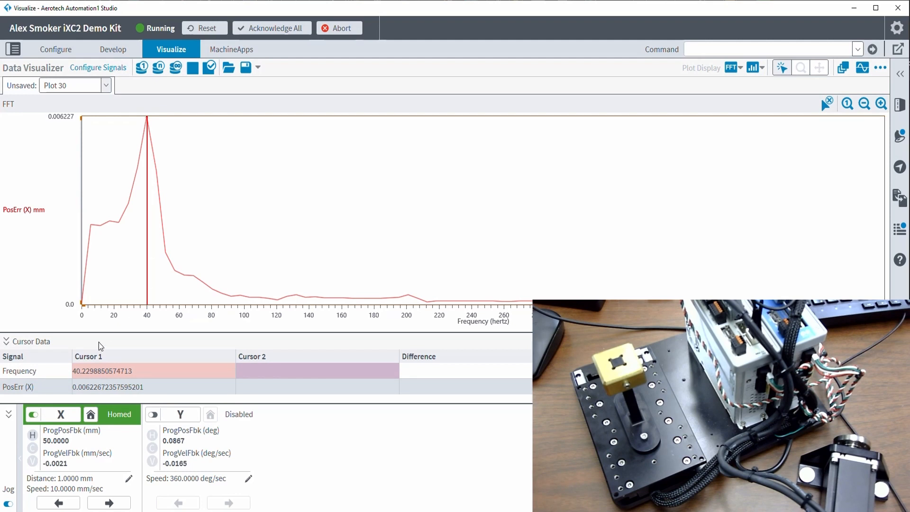
click(56, 365)
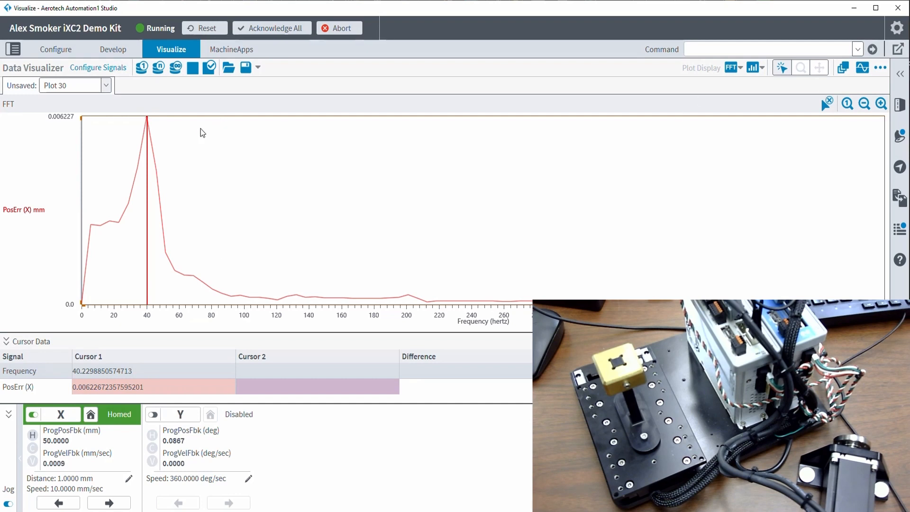
double_click(76, 372)
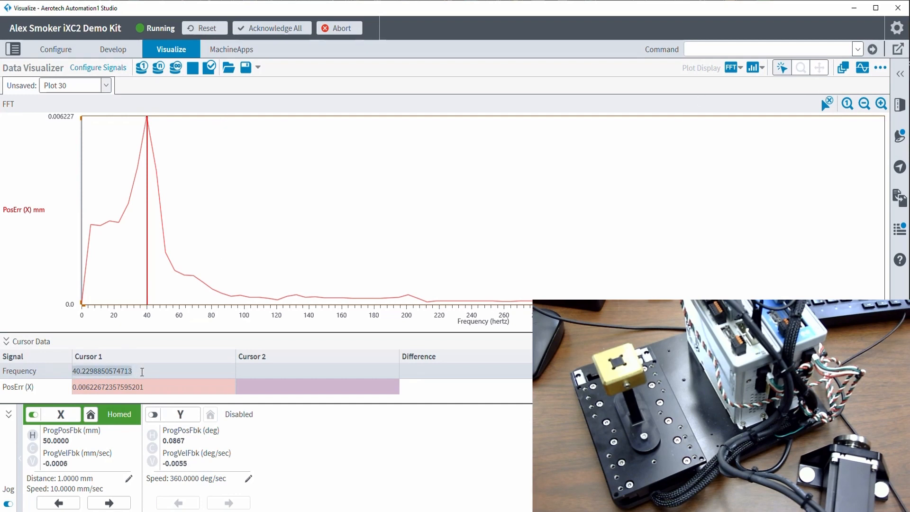
Step: Return to the 1D plot and measure the time between the first two position error peaks after the move
click(738, 70)
click(733, 82)
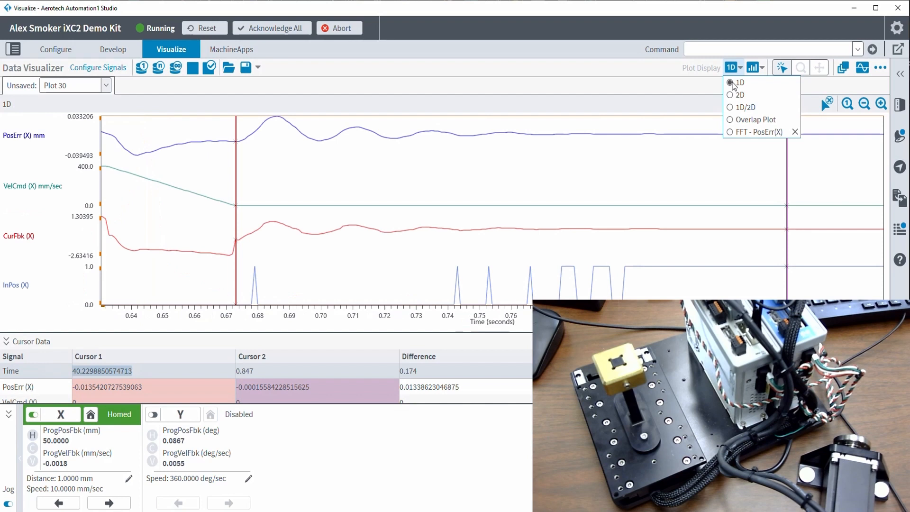
click(404, 97)
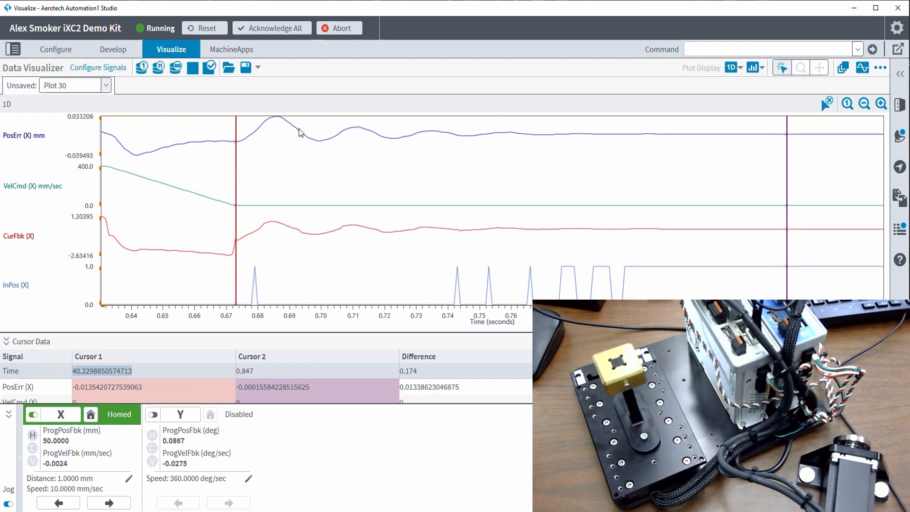
click(278, 124)
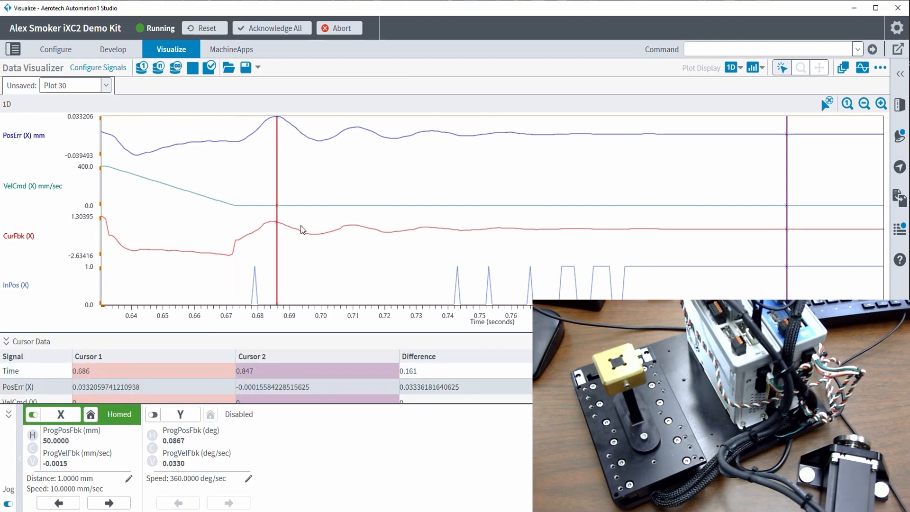
right_click(360, 128)
right_click(356, 127)
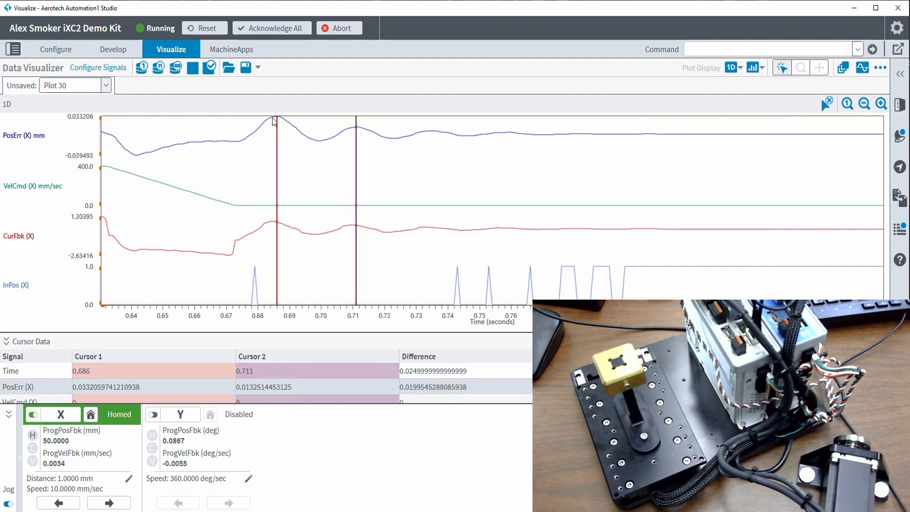
Step: Measure the spacing of the following position error peaks, and compare the amplitudes of the first and fourth peaks
click(432, 137)
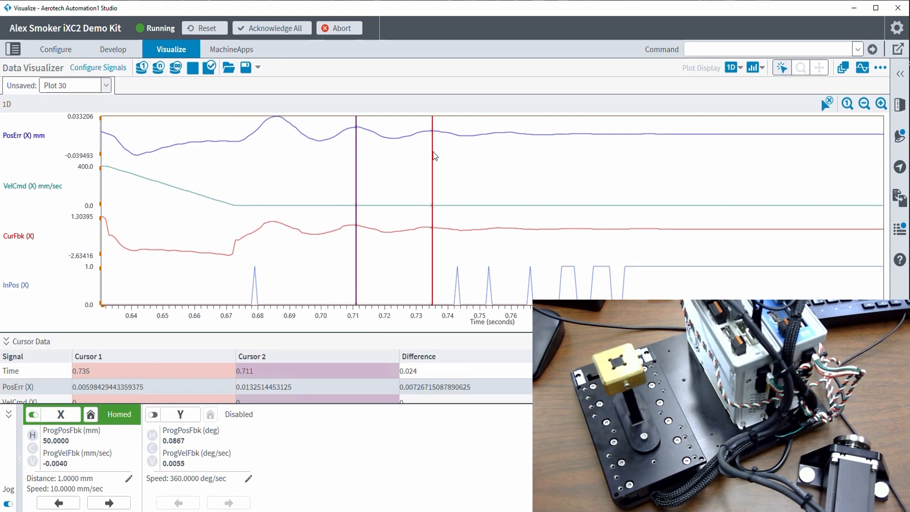
right_click(505, 134)
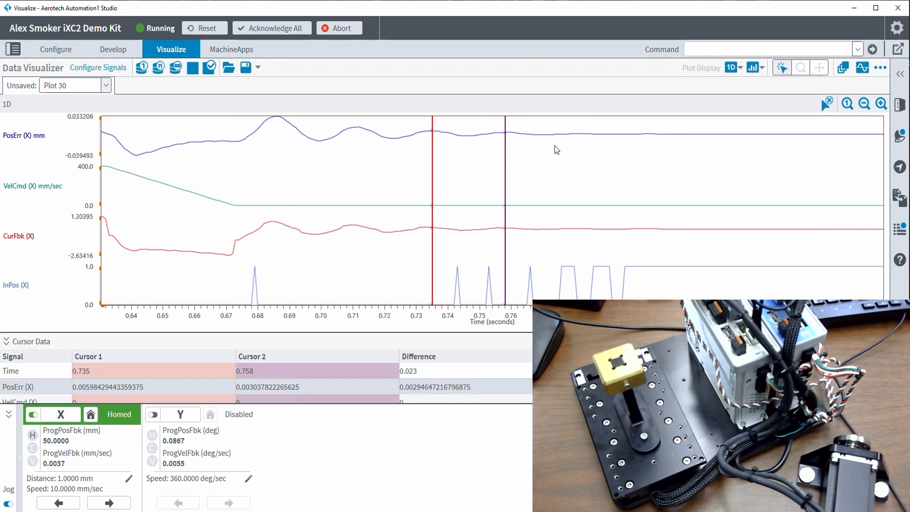
click(278, 118)
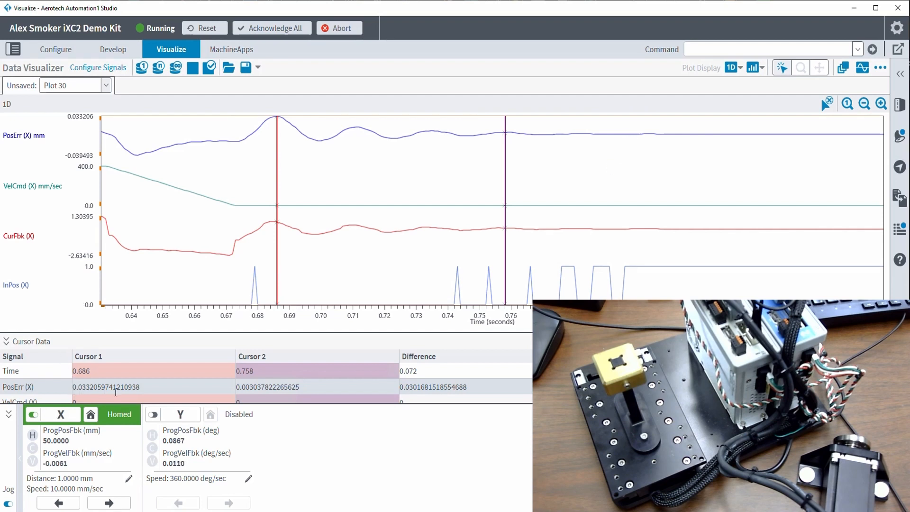
drag(238, 388, 292, 390)
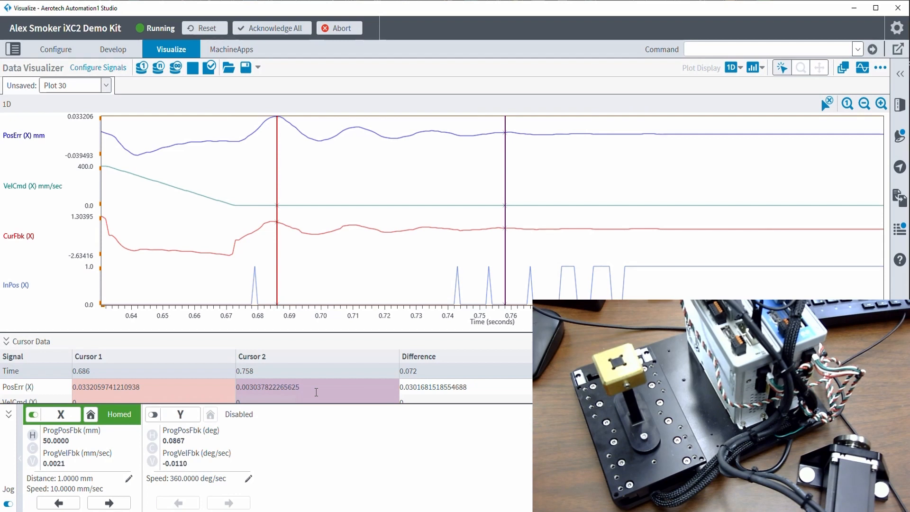
Step: In the X-axis Optimization parameters, set CommandShaper0Damping to 0.11 and CommandShaper0Frequency to 40 Hz
click(70, 56)
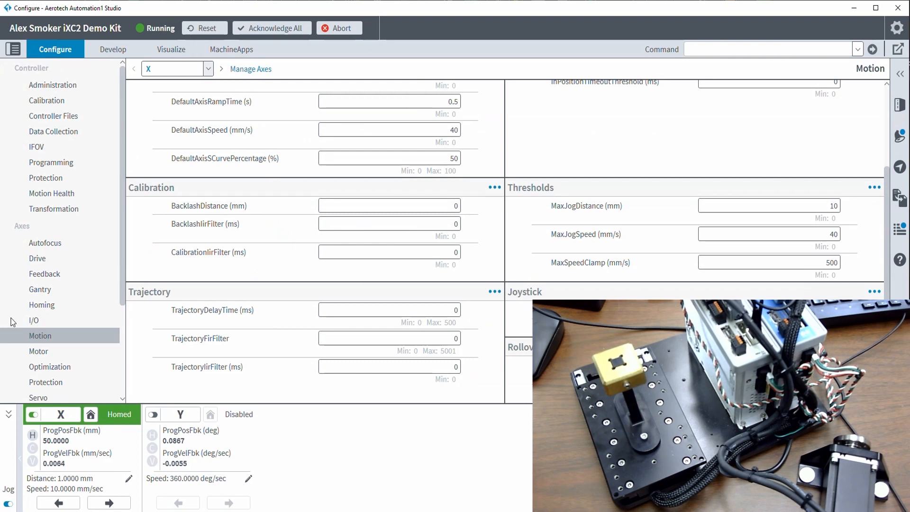
click(50, 367)
scroll(189, 143, up, 10)
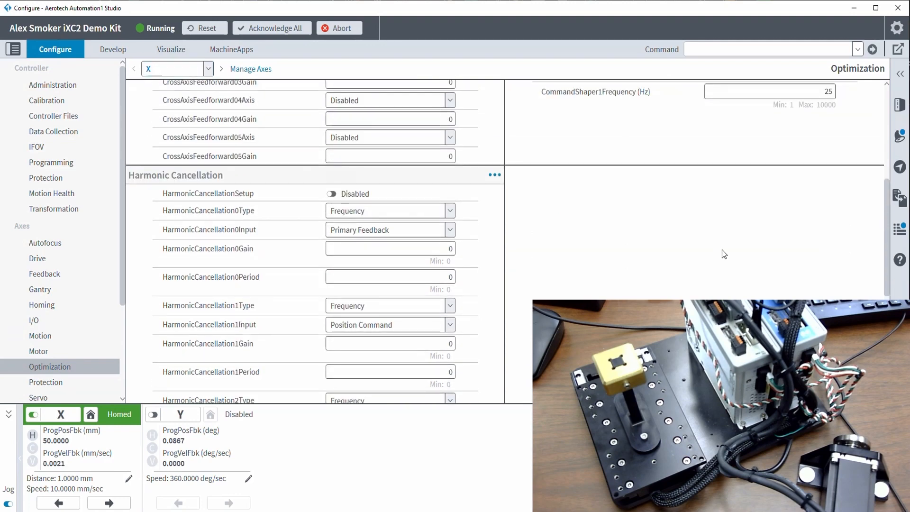
scroll(726, 265, up, 5)
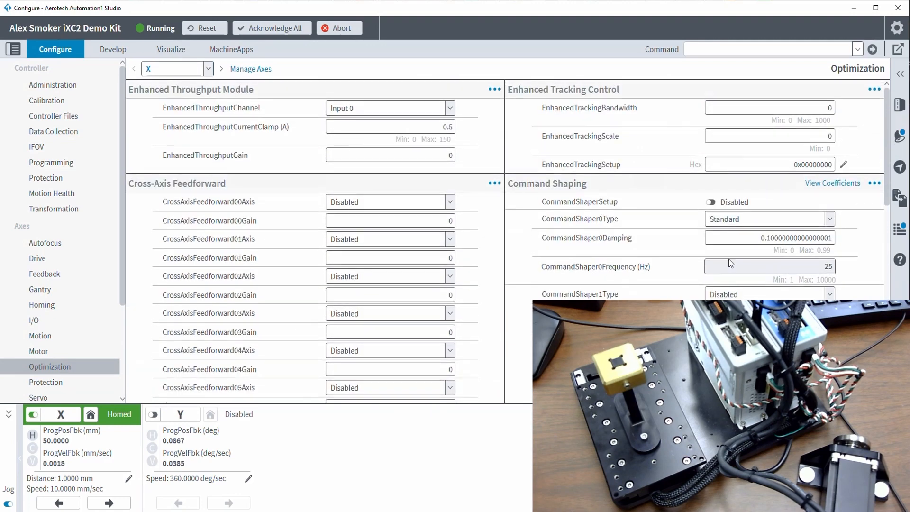
click(745, 223)
click(678, 234)
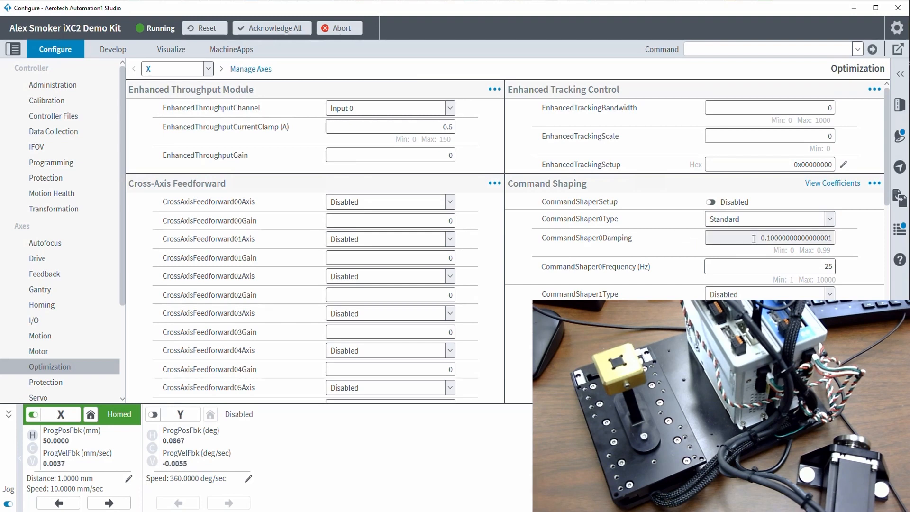
double_click(753, 238)
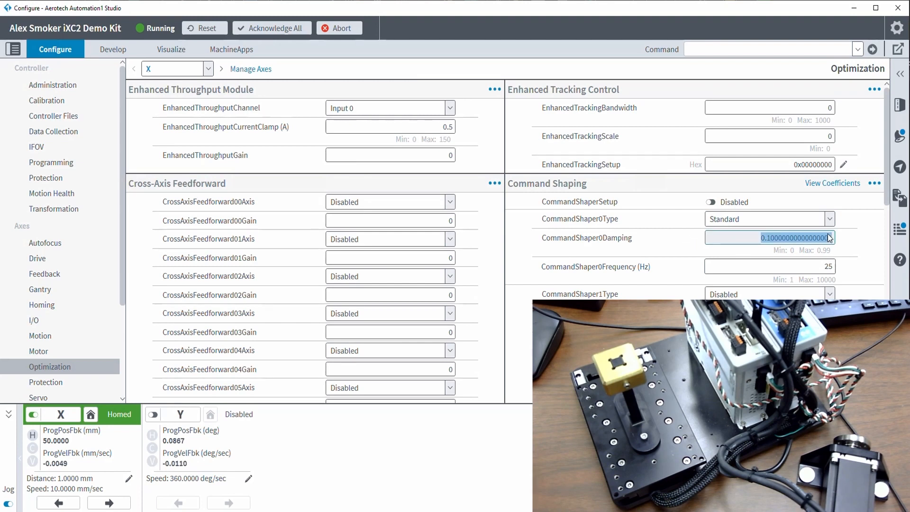
text(0.11)
key(Tab)
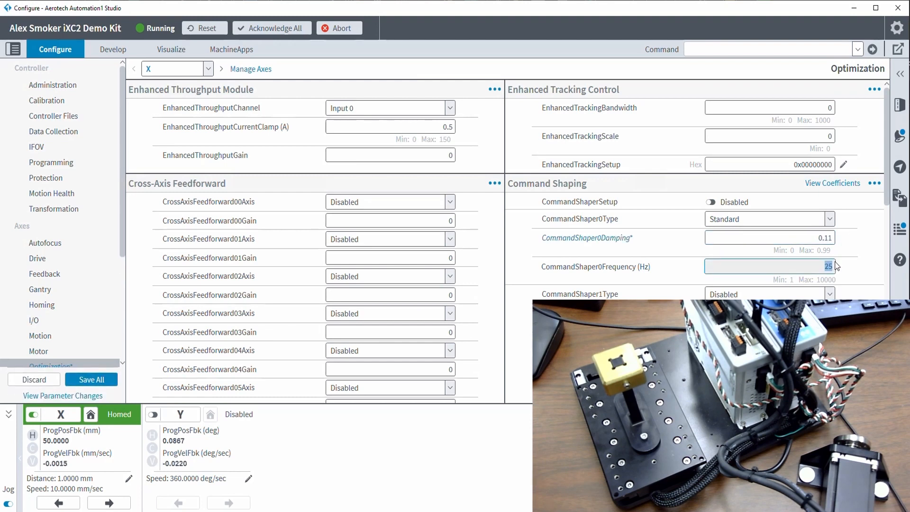
text(40)
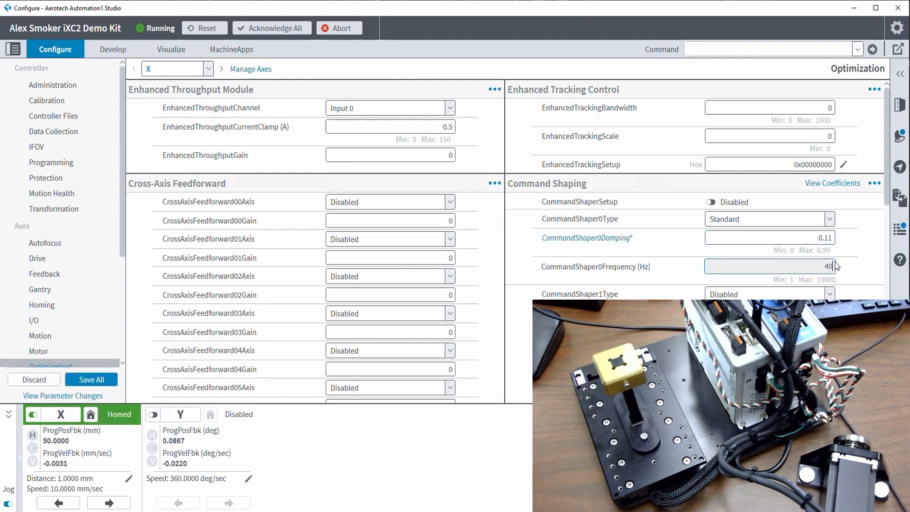
Step: Enable CommandShaperSetup, save all parameter changes and reset the controller to apply them
click(736, 203)
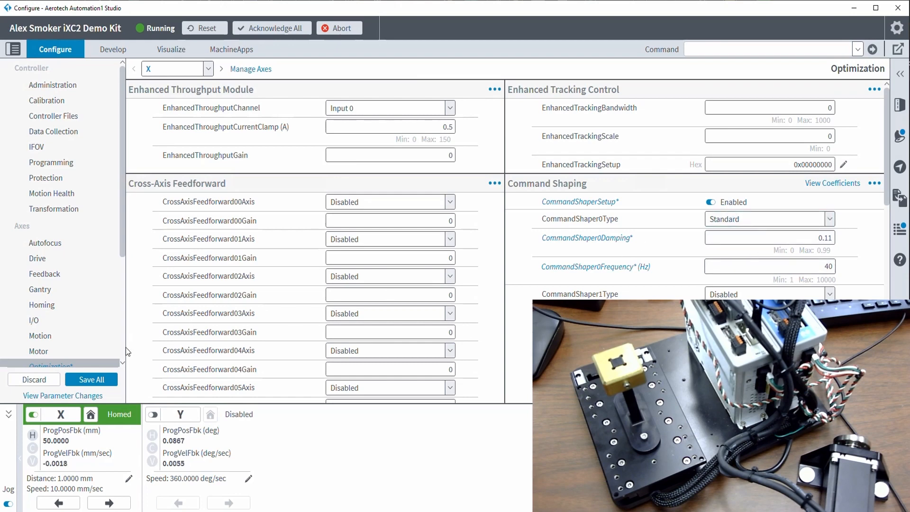
click(104, 380)
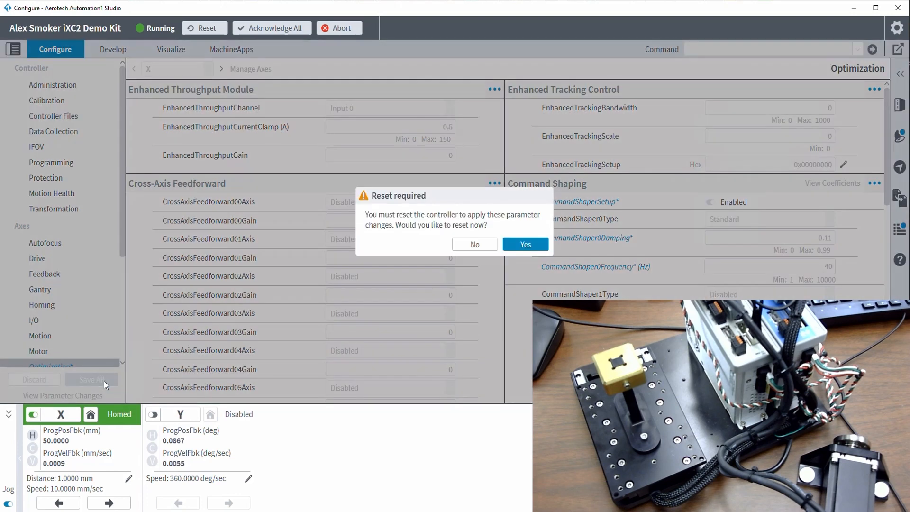
click(510, 243)
Step: Rerun the Command Shaping Move Example program and mark where InPos stays high on the newly collected plot
click(178, 52)
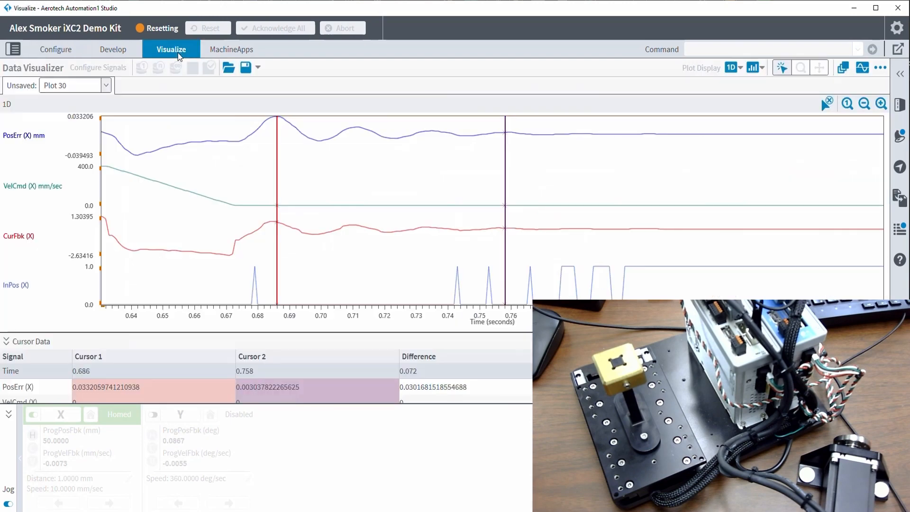
click(122, 52)
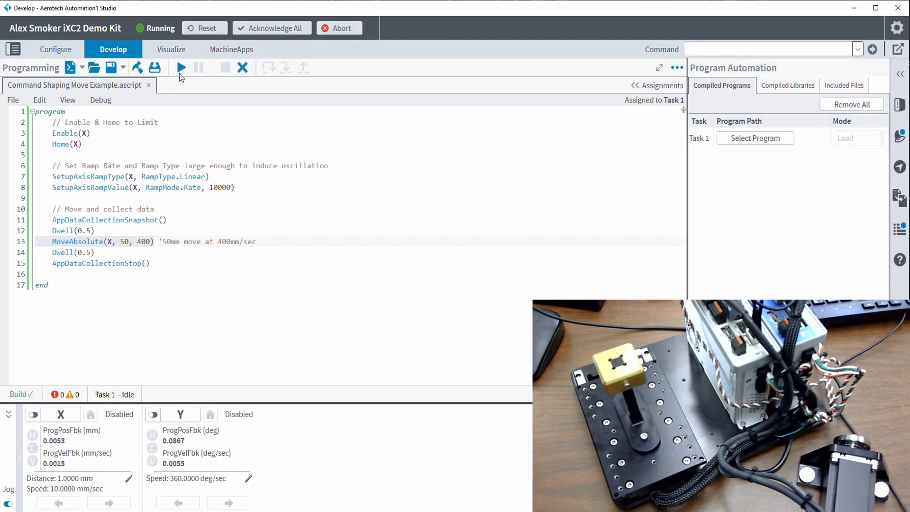
click(180, 70)
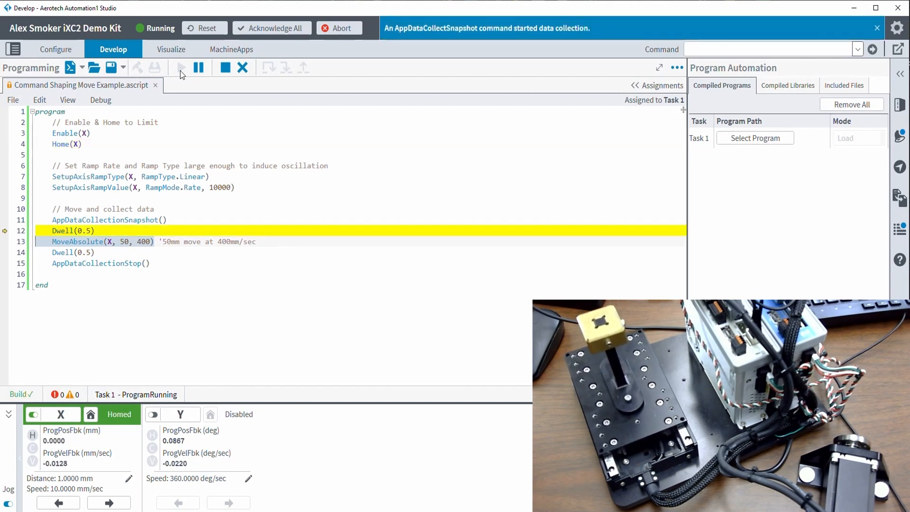
click(175, 51)
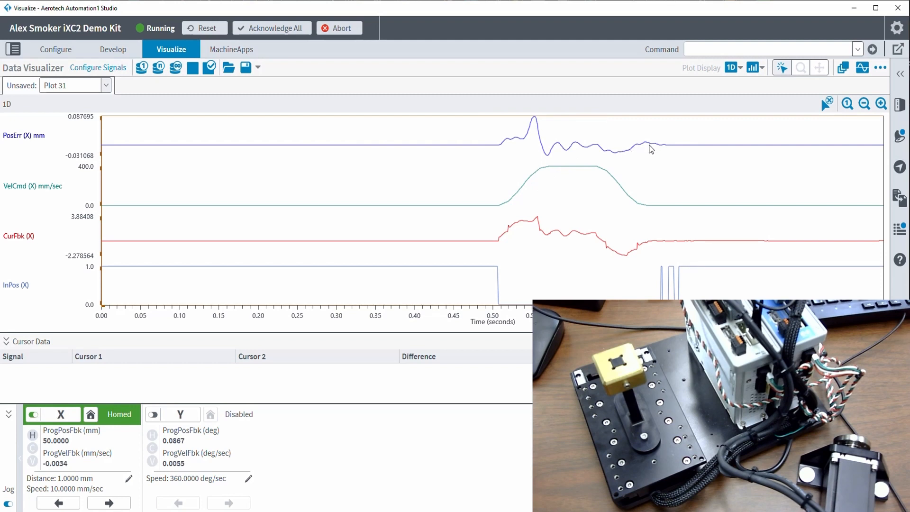
click(682, 273)
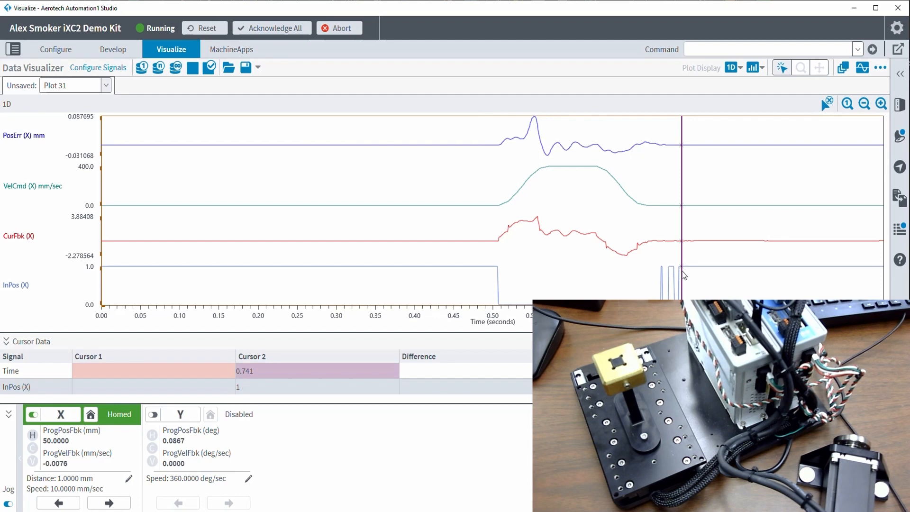
Step: Overlap Plot 30 with the current plot to compare the unshaped and shaped moves over the motion and settling region
click(732, 74)
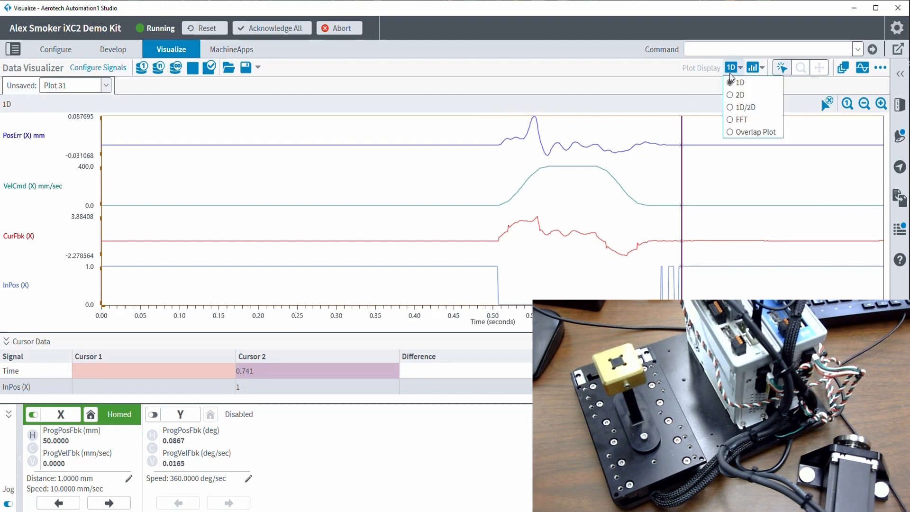
click(740, 132)
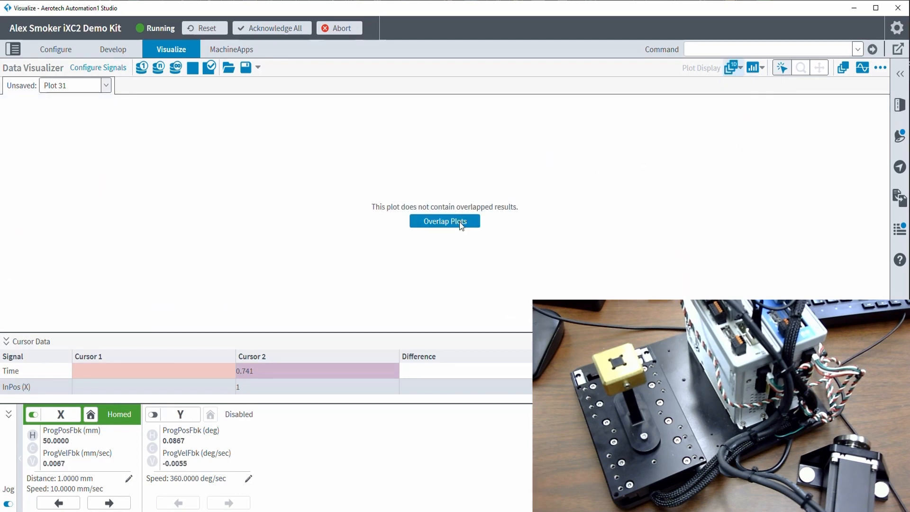
click(461, 222)
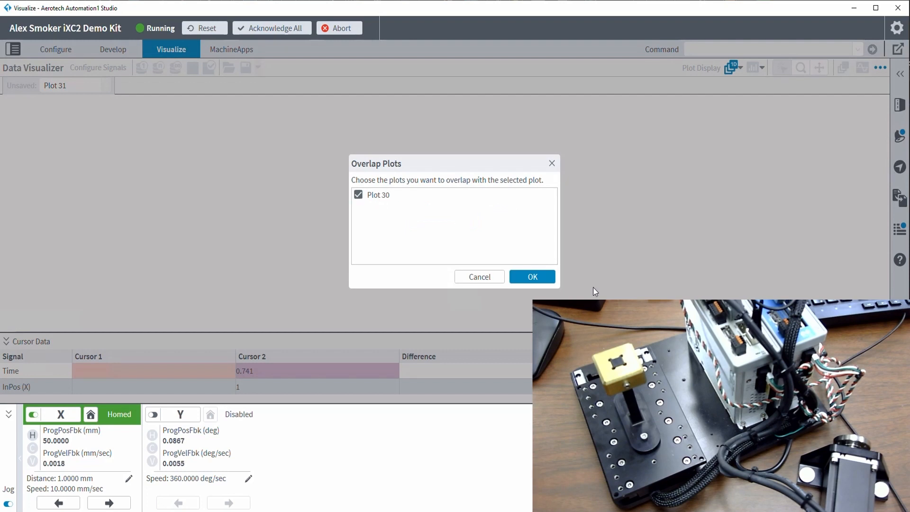
click(546, 279)
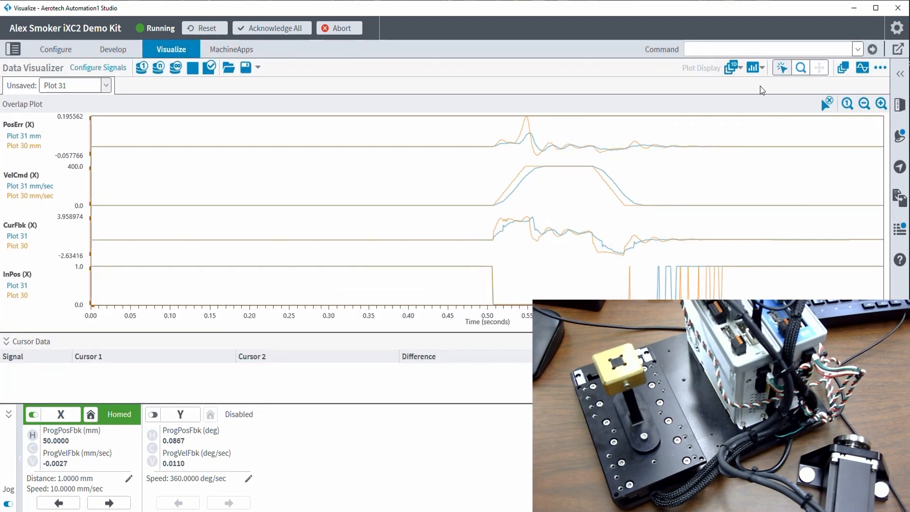
click(800, 70)
drag(455, 192, 776, 192)
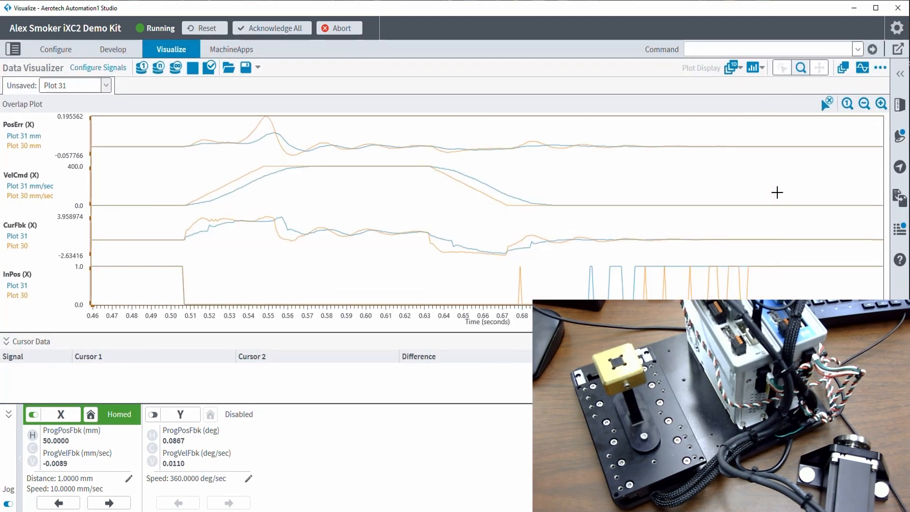
click(782, 68)
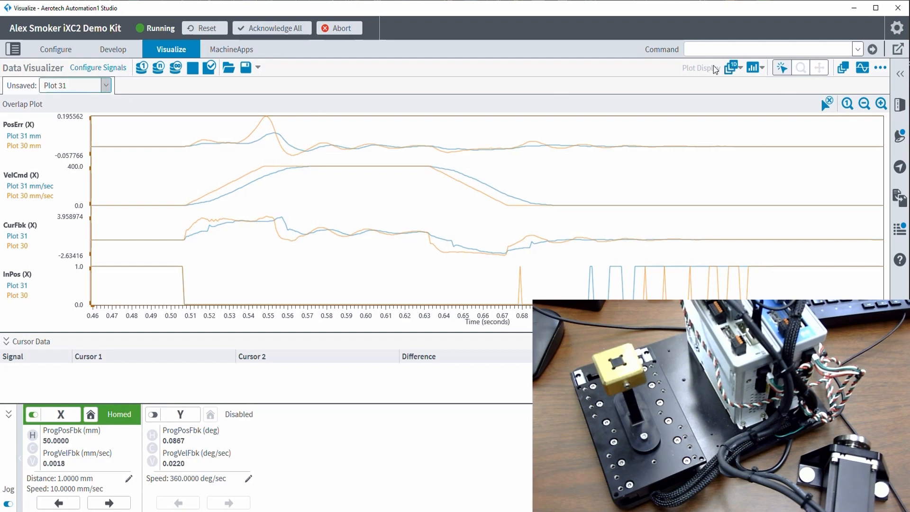
Step: Return Plot 31 to the 1D display and measure the time from the velocity command reaching zero to InPos staying high
click(733, 70)
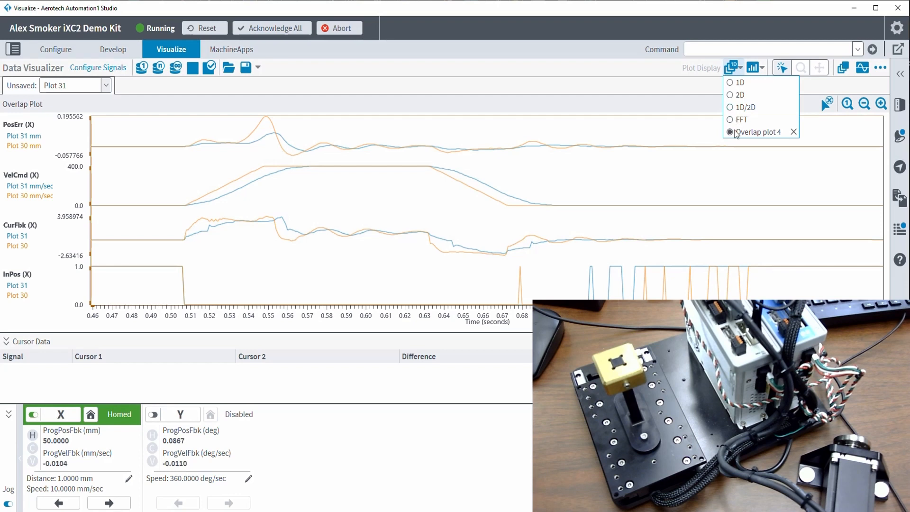
click(731, 84)
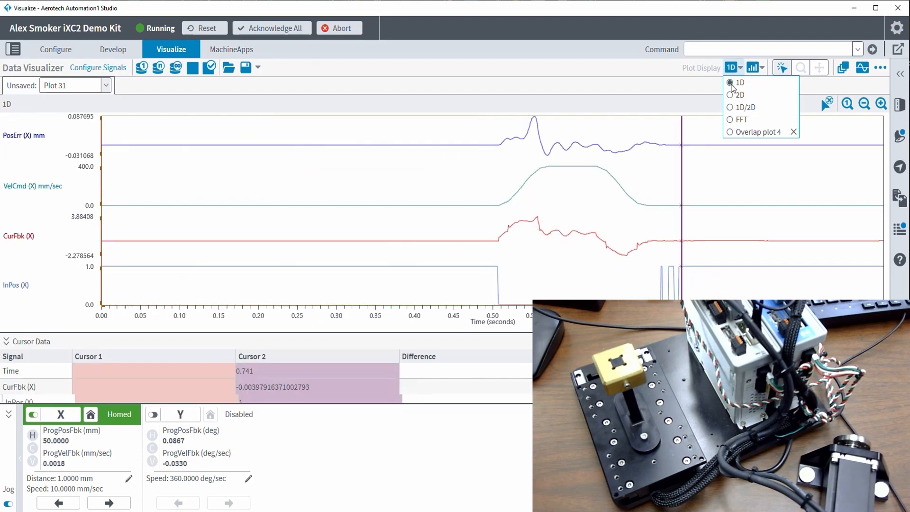
click(800, 70)
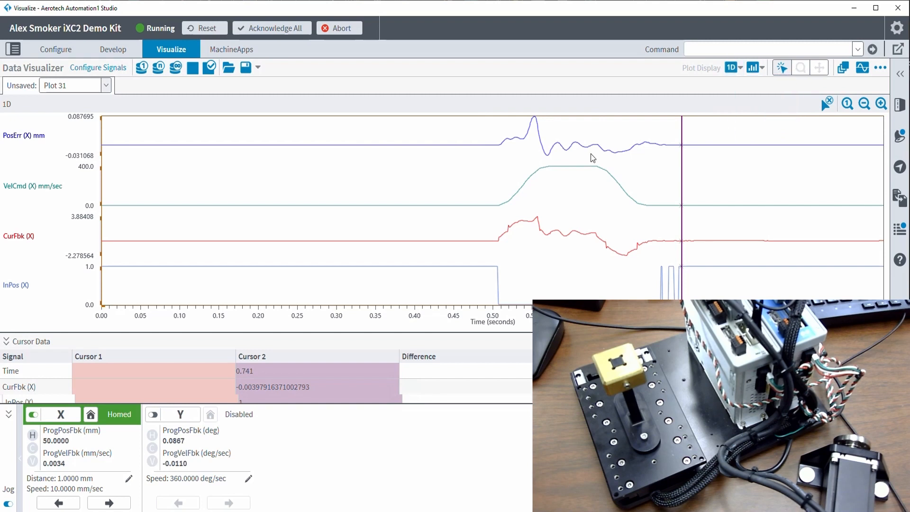
drag(574, 159, 732, 174)
click(800, 69)
click(782, 67)
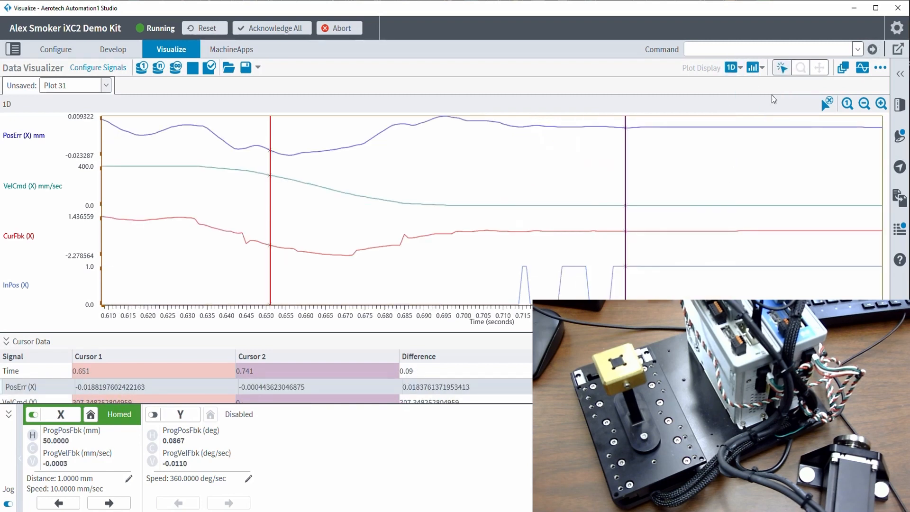
click(614, 273)
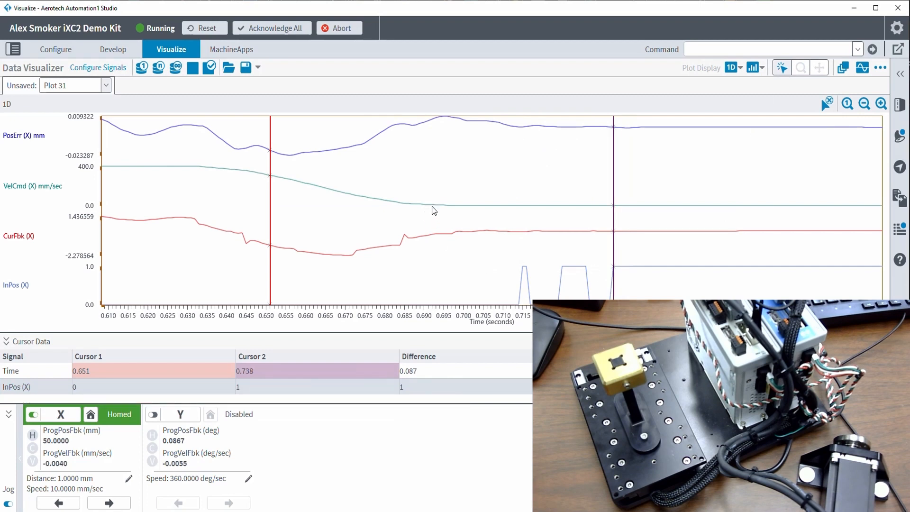
drag(432, 207, 455, 213)
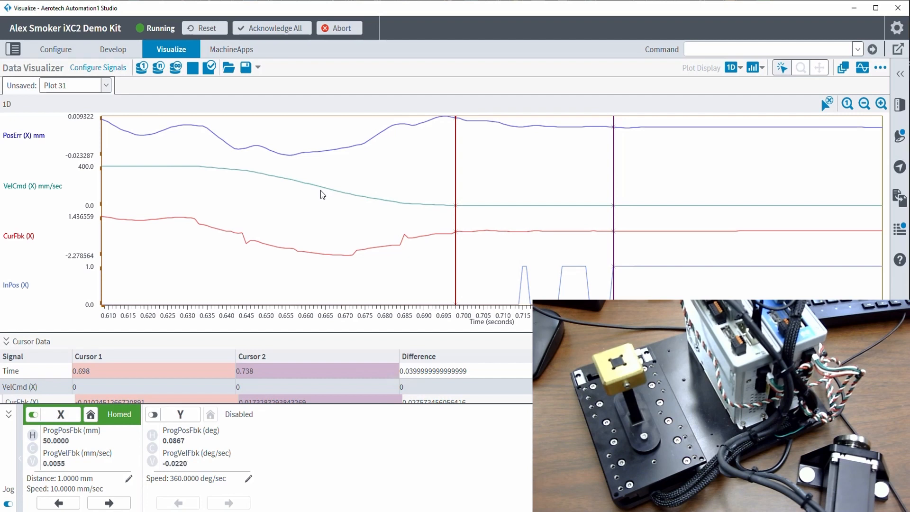
mouse_move(401, 371)
mouse_down()
mouse_move(431, 372)
mouse_move(401, 372)
mouse_up()
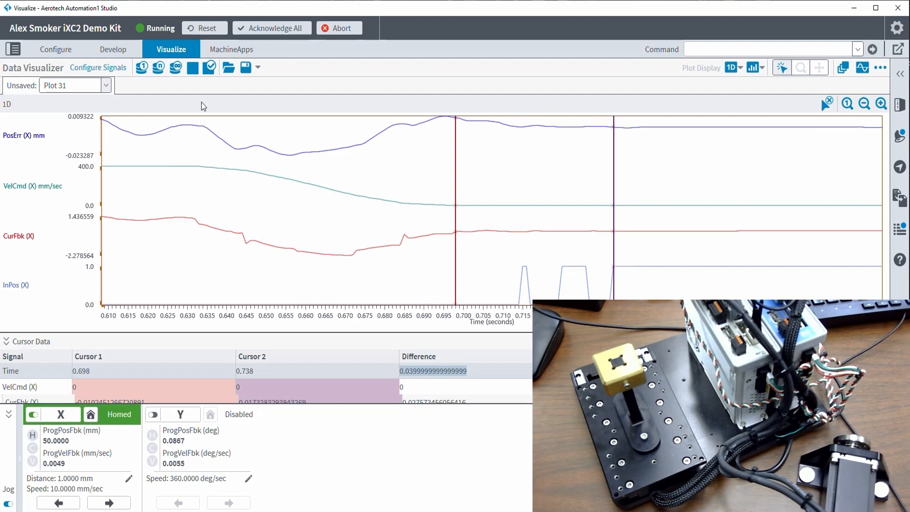
Step: Set the X axis's CommandShaper0Type to Extended, save all parameter changes and reset the controller to apply them
click(68, 53)
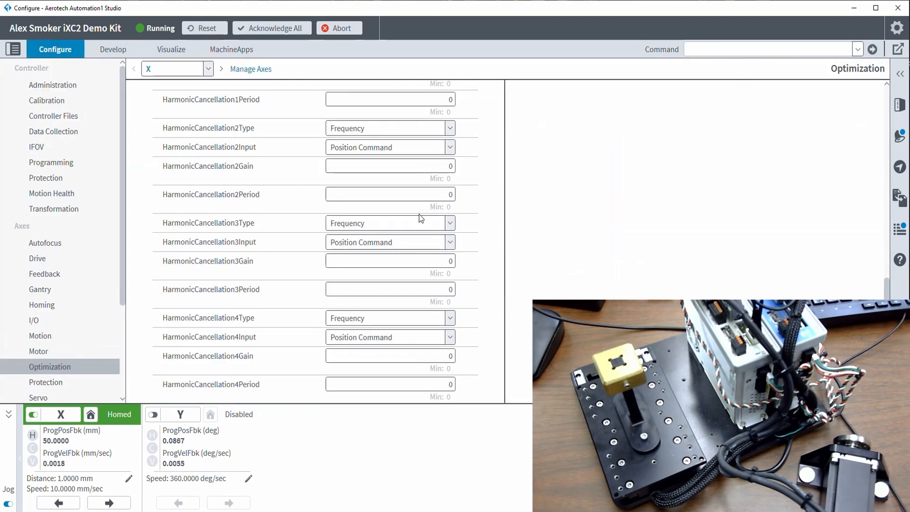
scroll(419, 214, up, 5)
scroll(589, 288, up, 5)
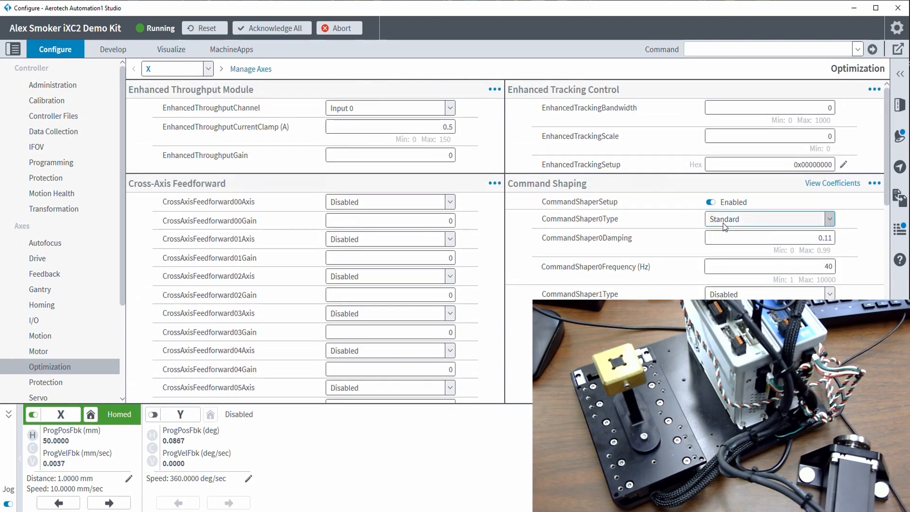
click(723, 223)
click(726, 266)
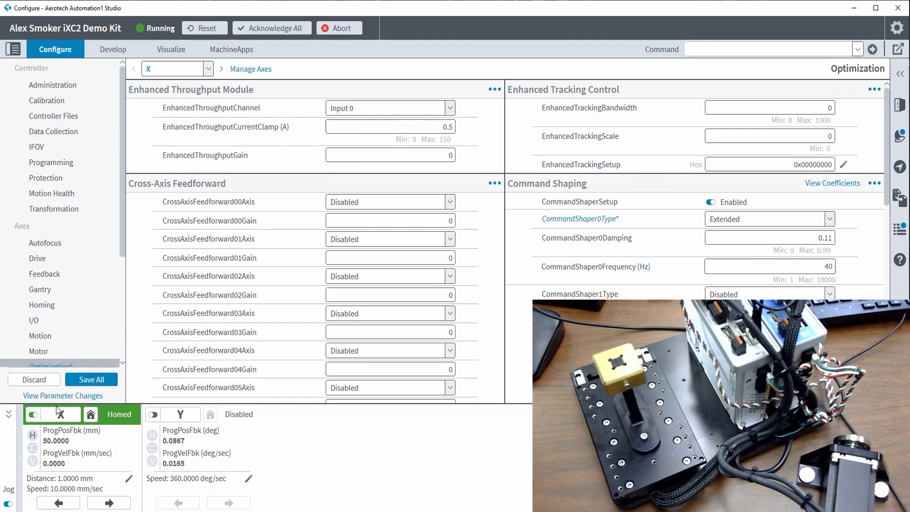
click(90, 381)
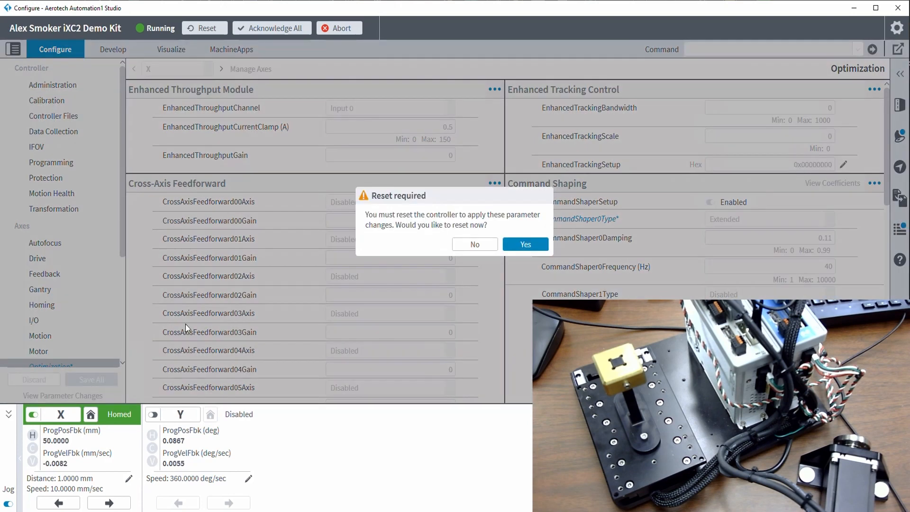
click(539, 246)
Step: Rerun the Command Shaping Move Example program and show the newly collected data in the Data Visualizer
click(115, 51)
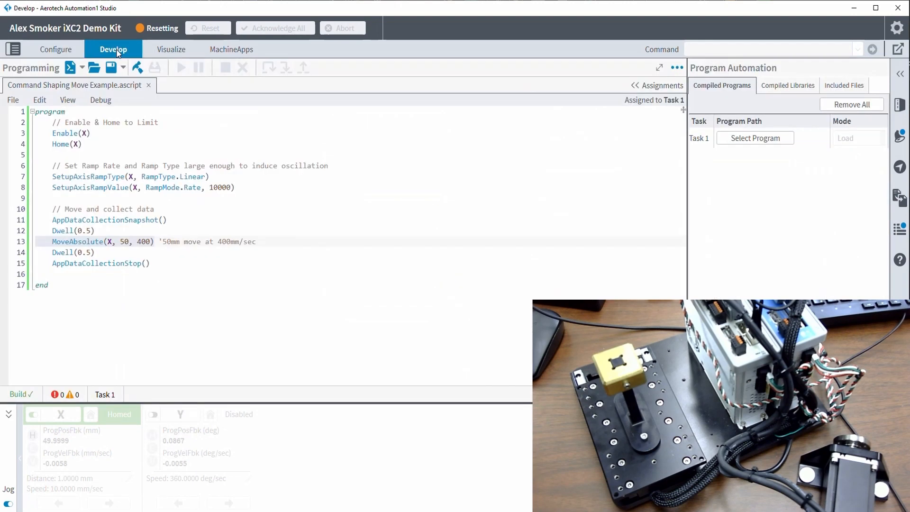
click(178, 69)
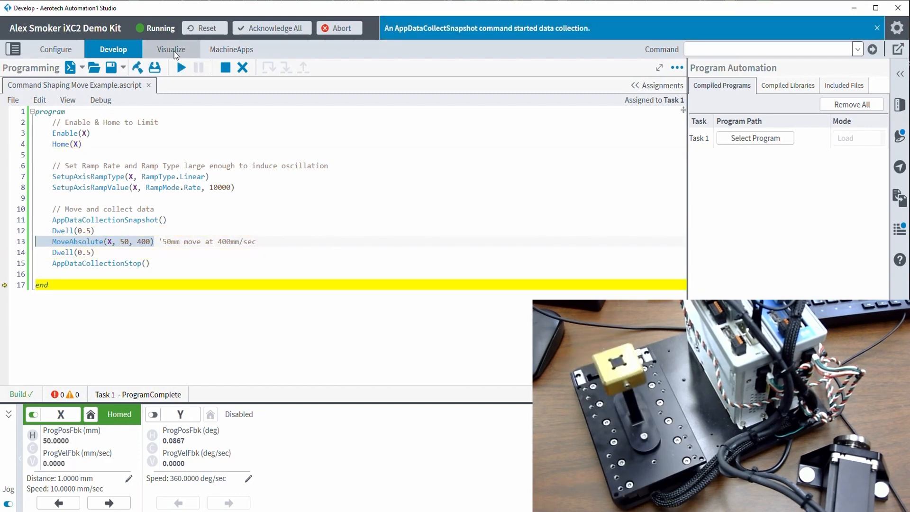
click(174, 50)
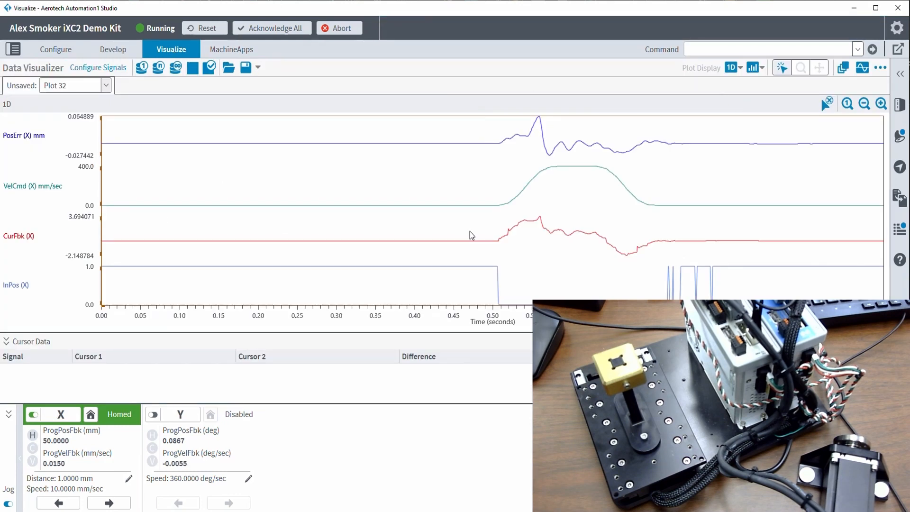
Step: Overlap Plot 31 with the current Plot 32
click(741, 69)
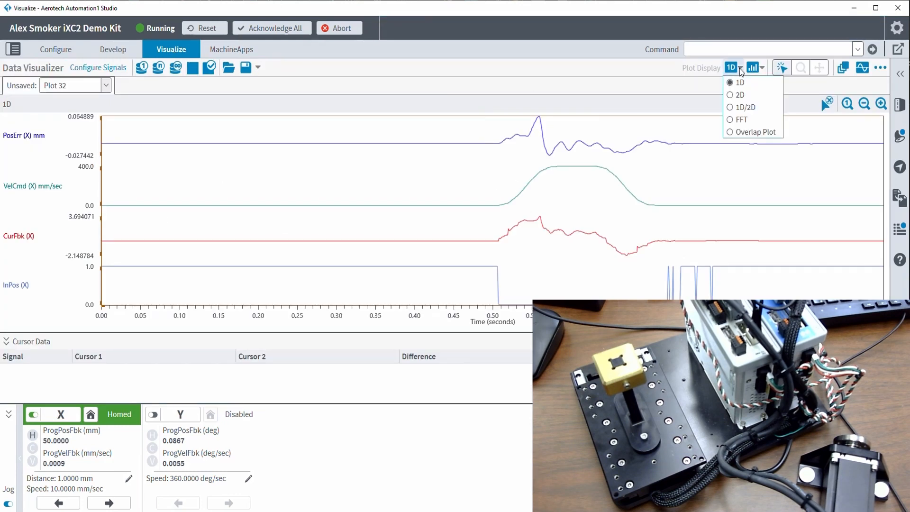
click(730, 132)
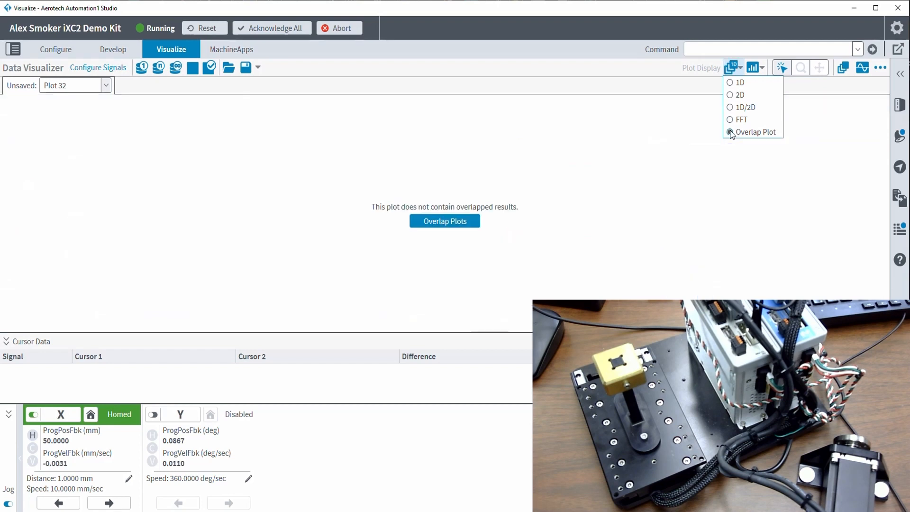
click(445, 226)
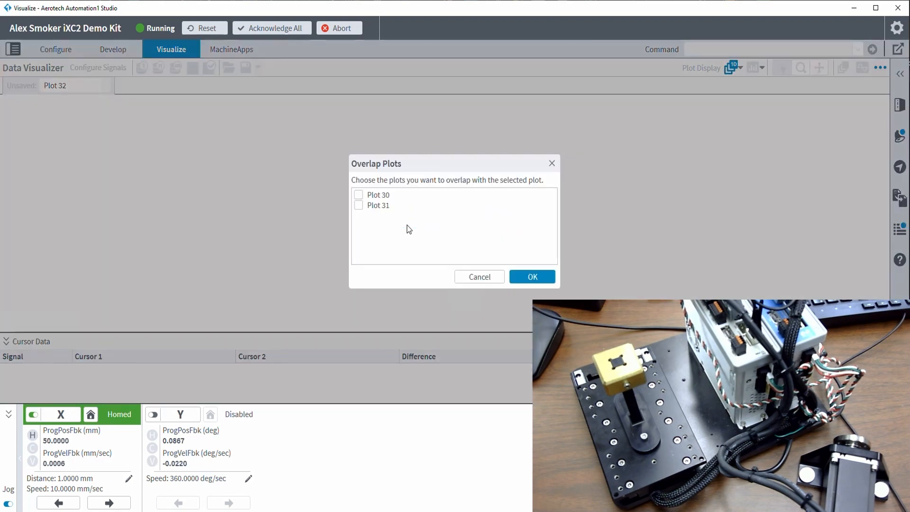
click(359, 206)
click(540, 276)
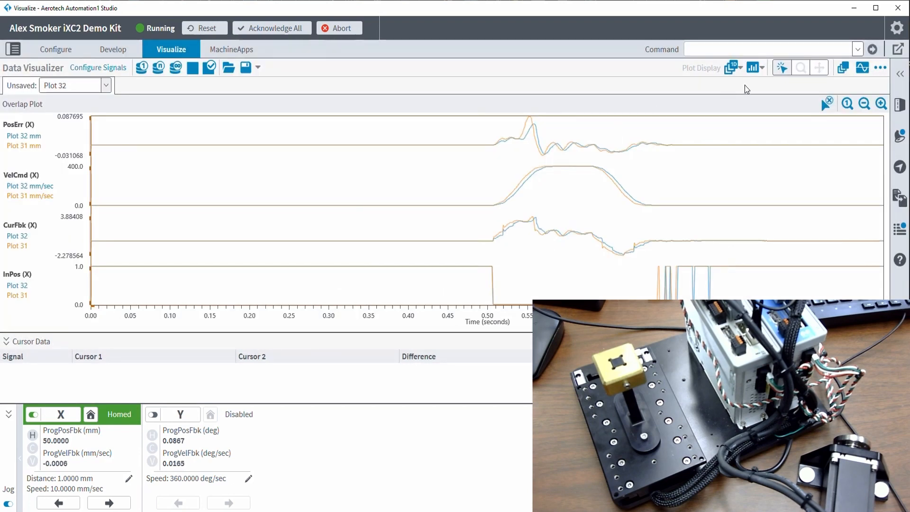
Step: Compare the Standard and Extended shaper moves in the overlapped traces, examining the full motion and the settling region
click(800, 69)
drag(467, 174, 761, 197)
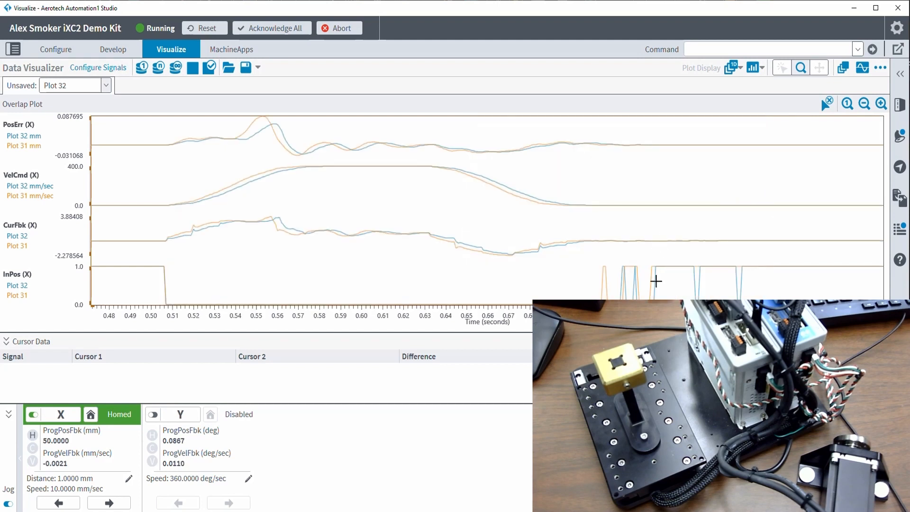
click(782, 69)
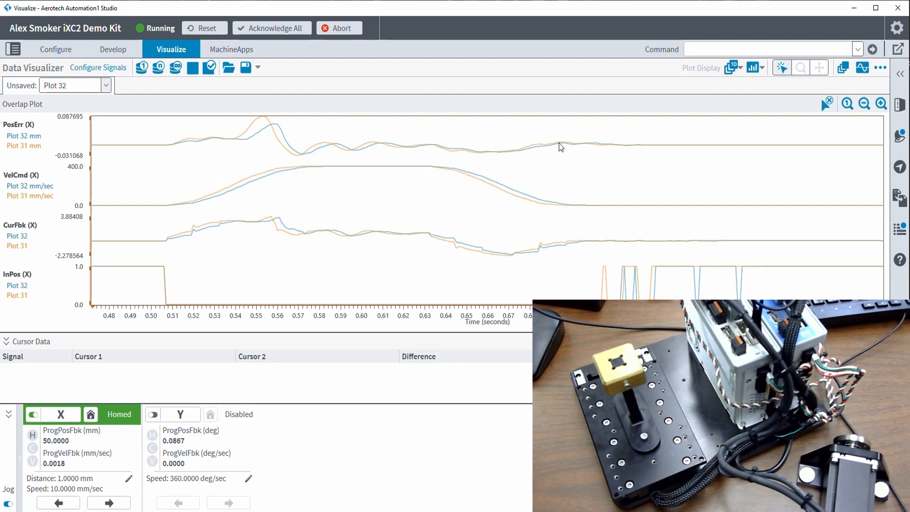
click(801, 67)
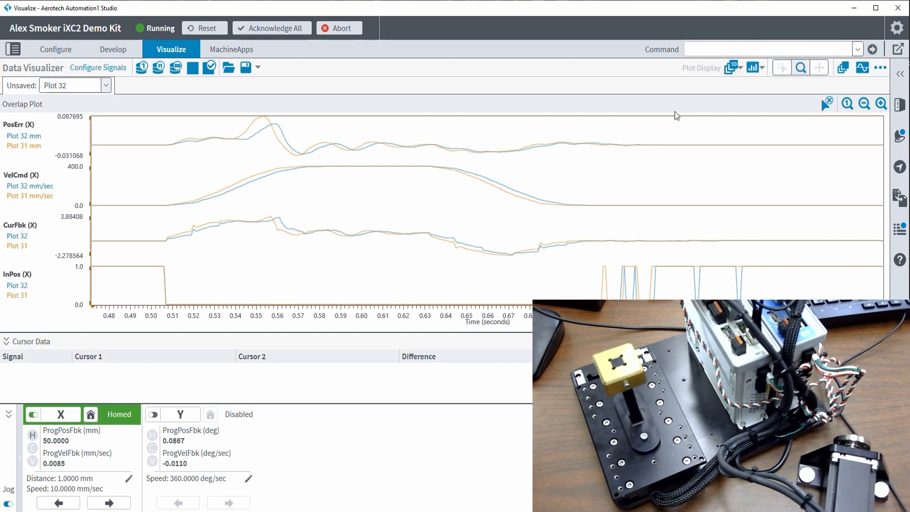
drag(503, 154, 759, 164)
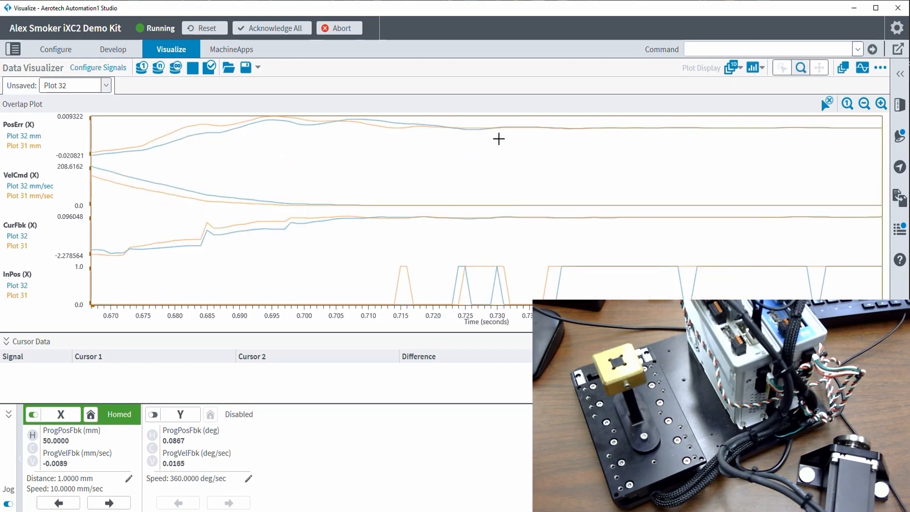
click(861, 104)
drag(476, 185, 765, 208)
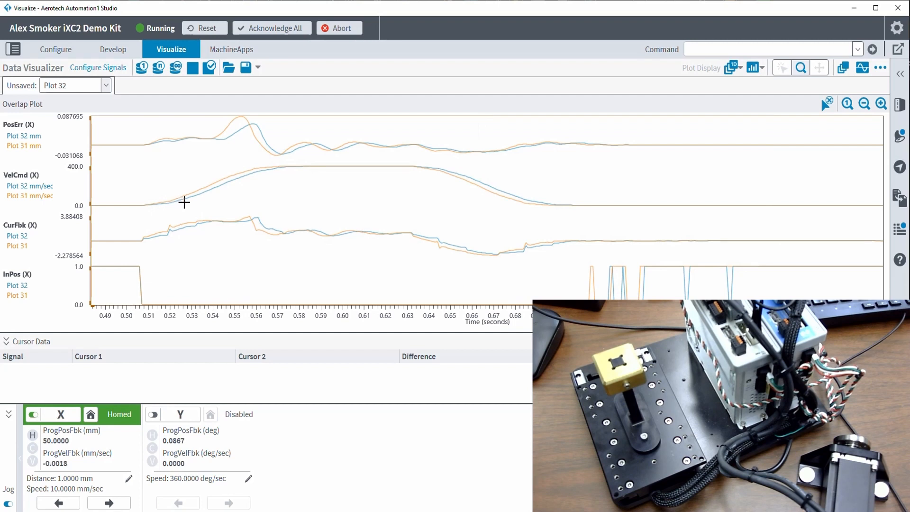